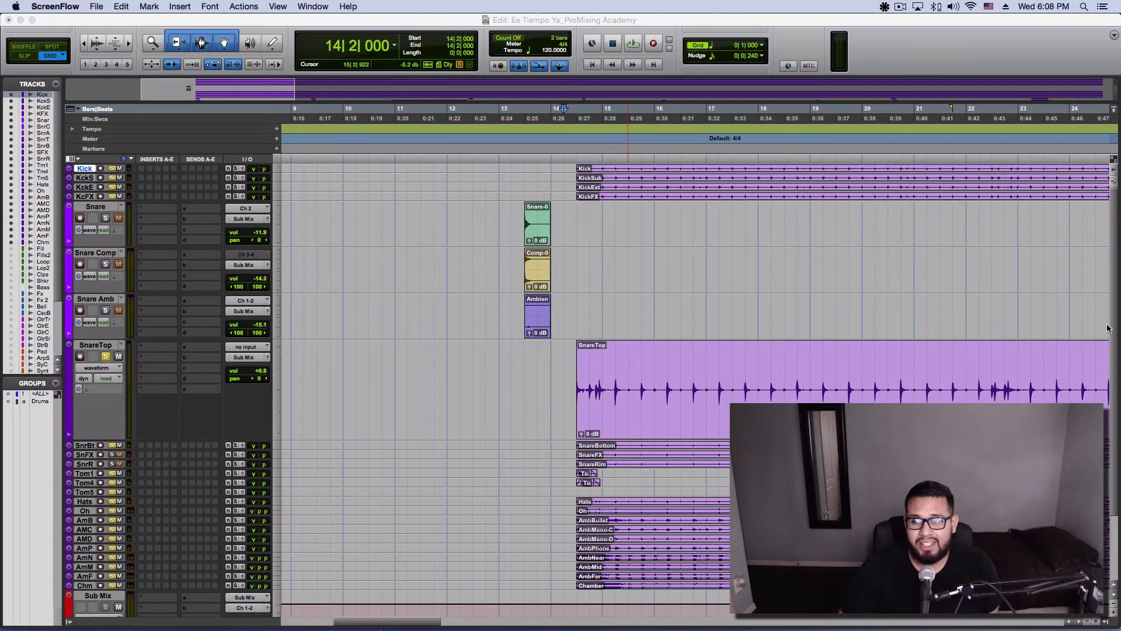
Play back the soloed drum tracks from 14|2|000.
{"action": "left_click", "coordinate": [1108, 328]}
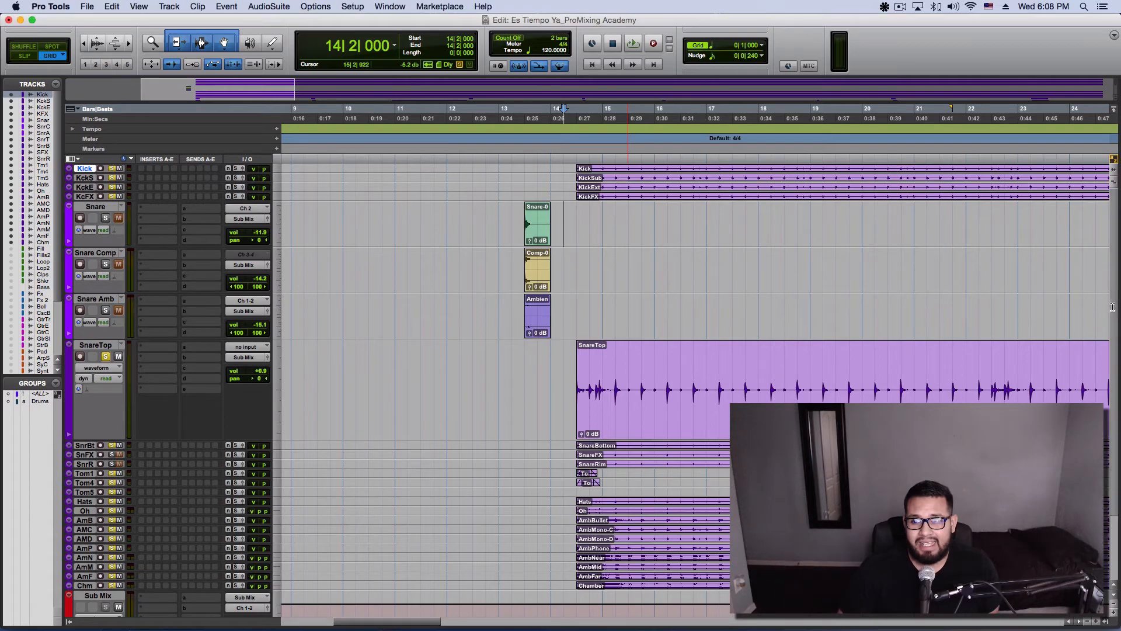
{"action": "scroll", "coordinate": [1116, 303], "scroll_direction": "down", "scroll_amount": 3}
{"action": "scroll", "coordinate": [1117, 443], "scroll_direction": "up", "scroll_amount": 3}
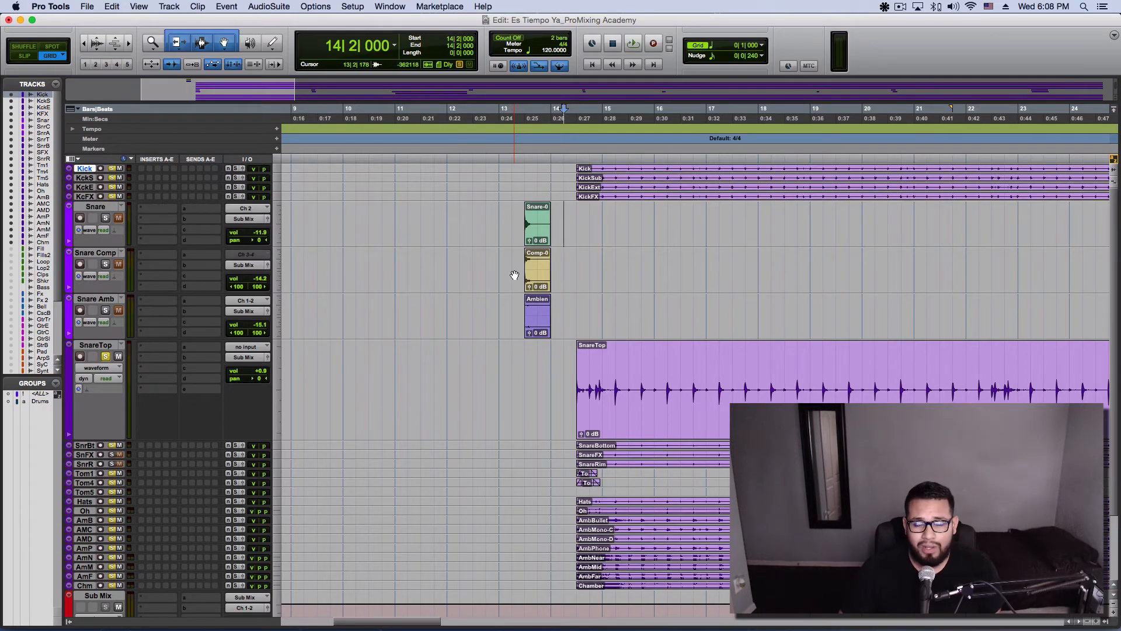
{"action": "key", "text": "space"}
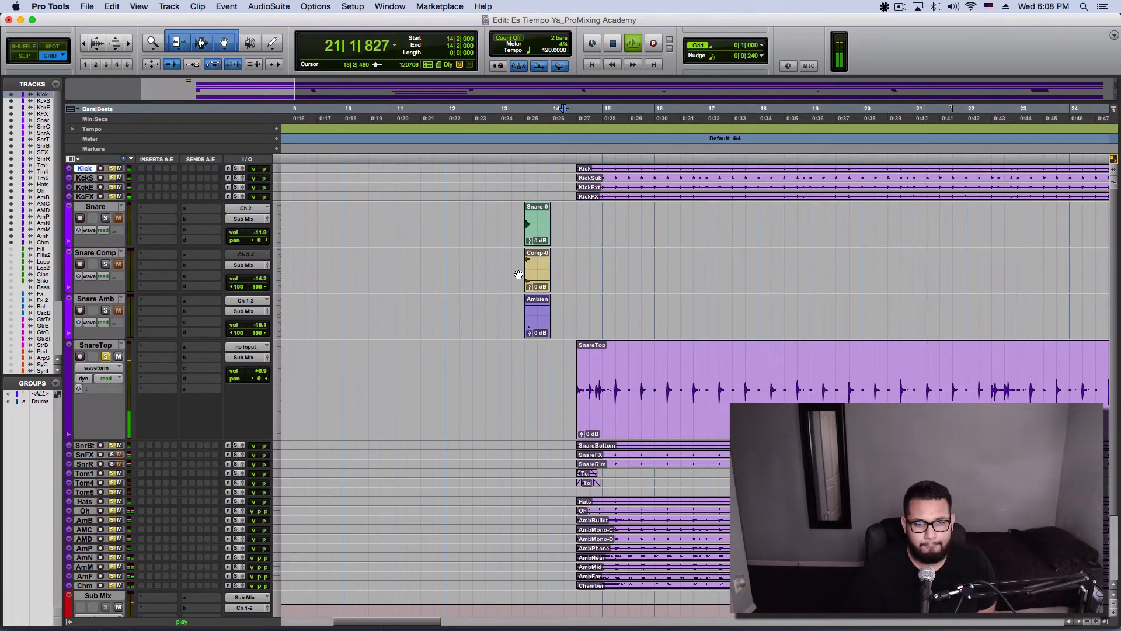
{"action": "key", "text": "space"}
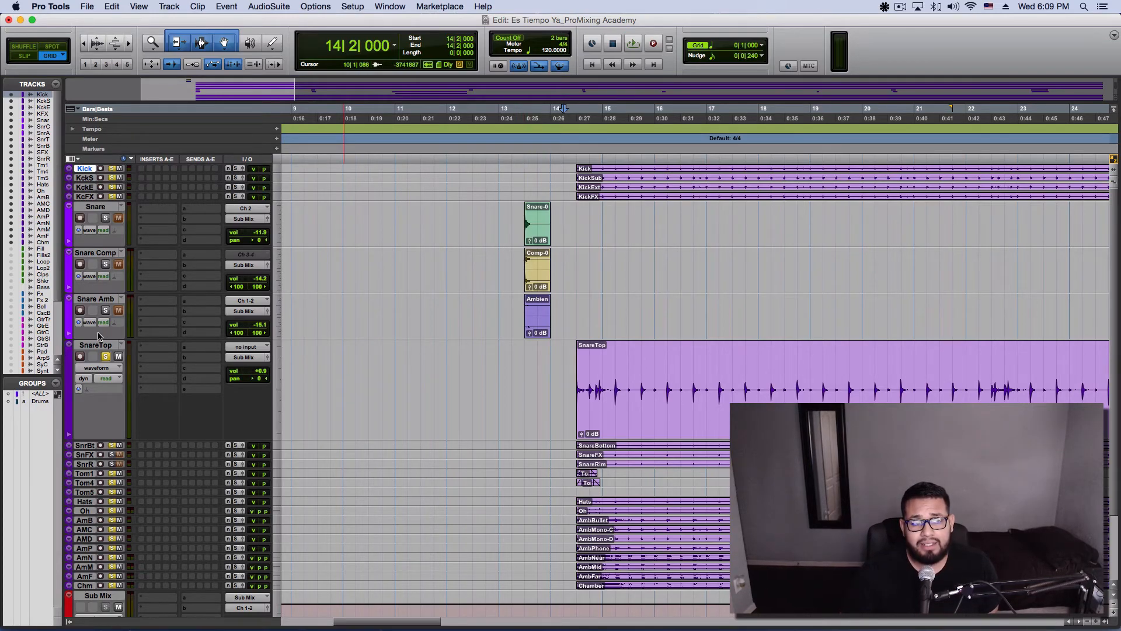
Solo only the SnareTop track with the Drums group disabled, and play it back from 14|2|000.
{"action": "left_click", "coordinate": [99, 347]}
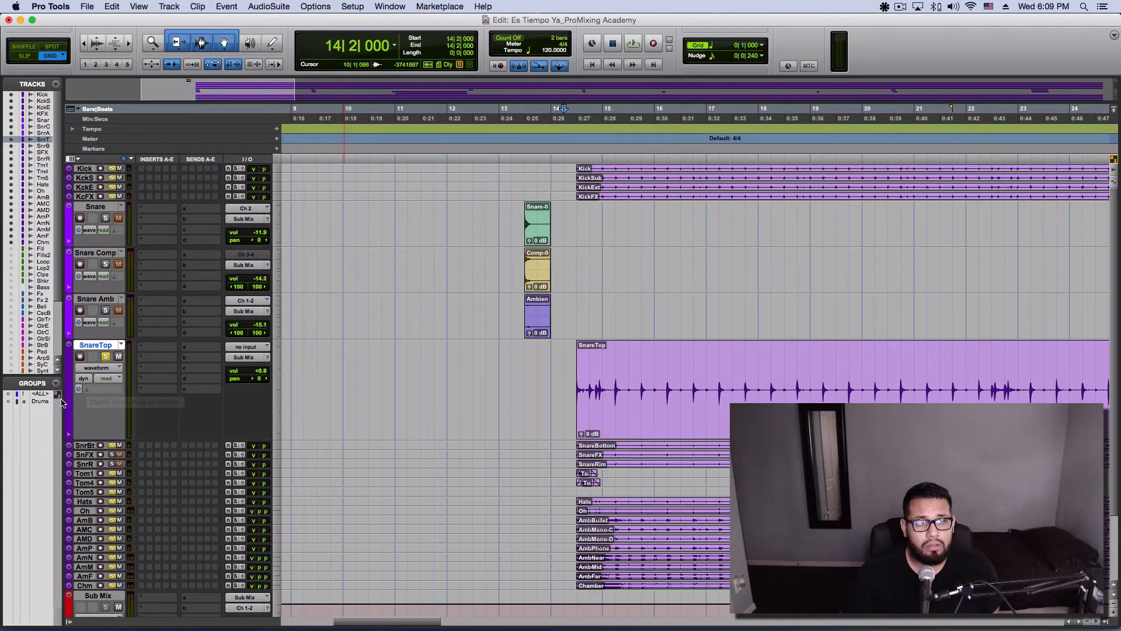
{"action": "left_click", "coordinate": [105, 357]}
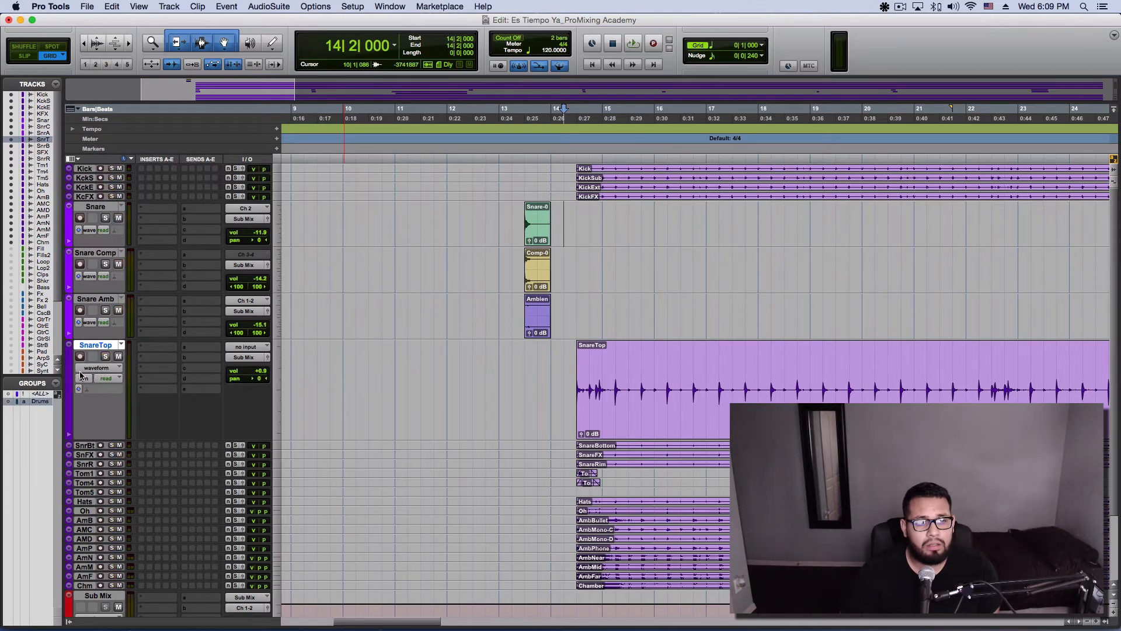
{"action": "left_click", "coordinate": [36, 403]}
{"action": "left_click", "coordinate": [105, 356]}
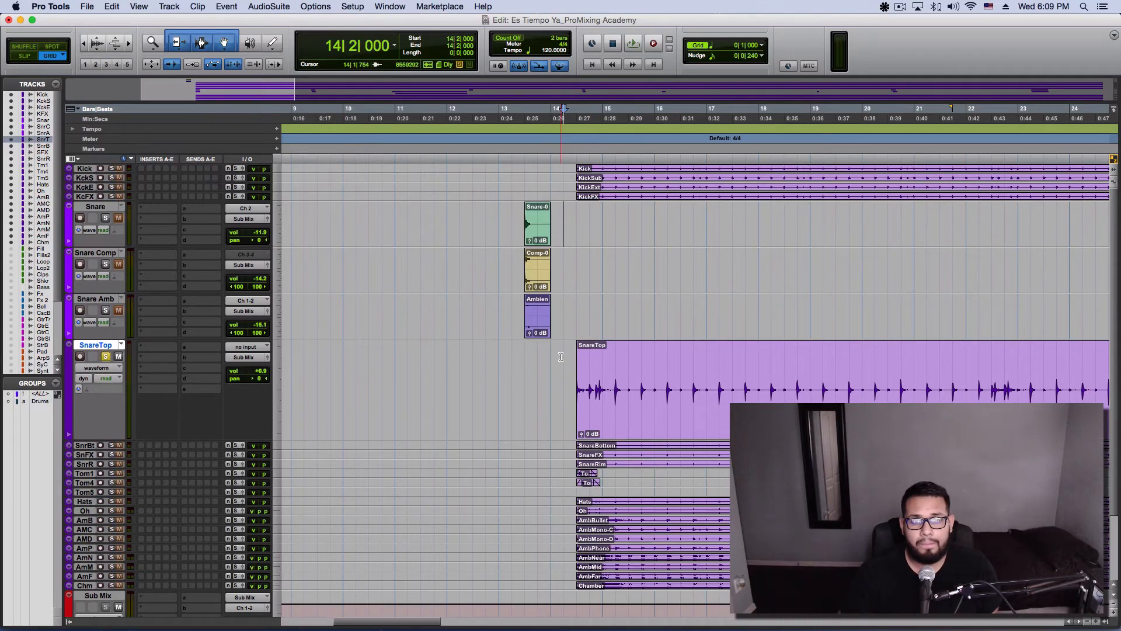
{"action": "key", "text": "space"}
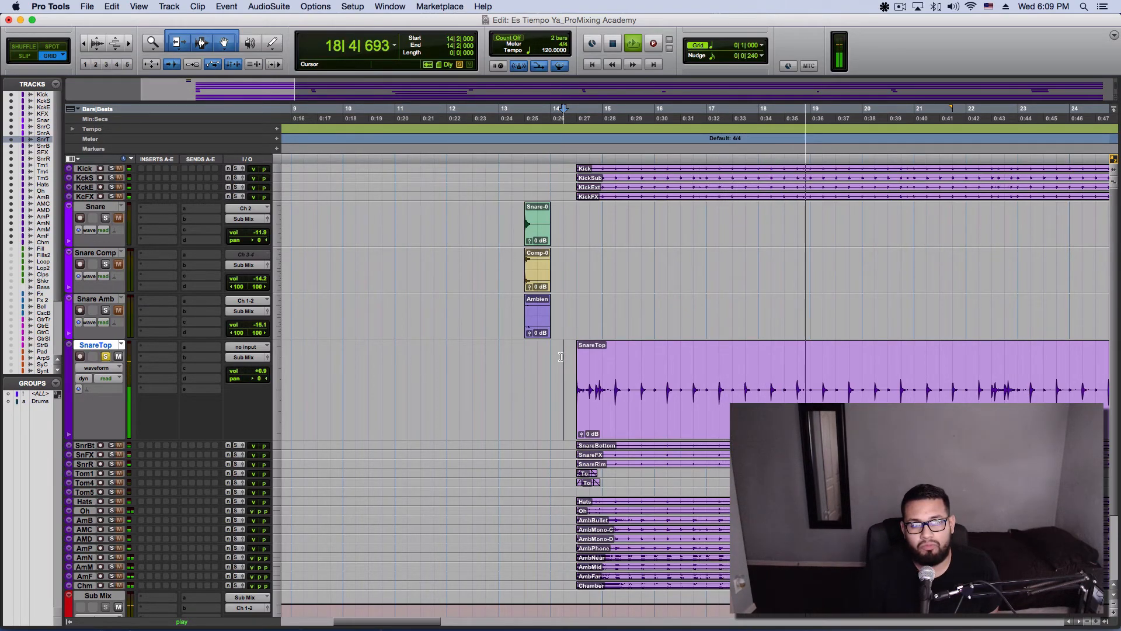
{"action": "key", "text": "space"}
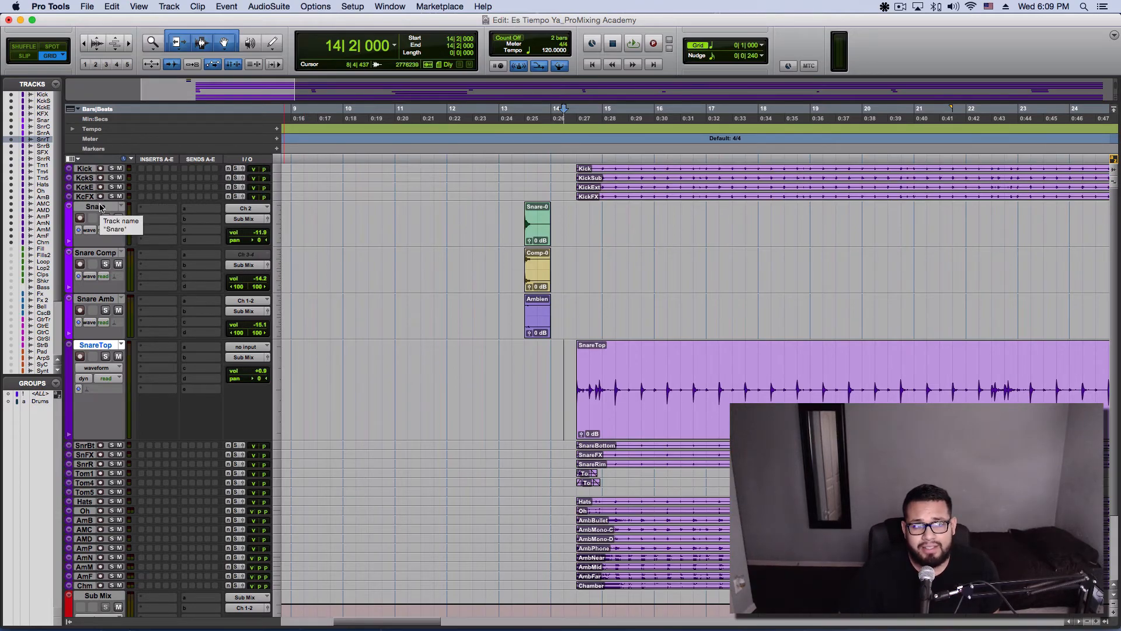
Select the four adjacent tracks Snare, Snare Comp, Snare Amb and SnareTop together.
{"action": "left_click", "coordinate": [103, 252]}
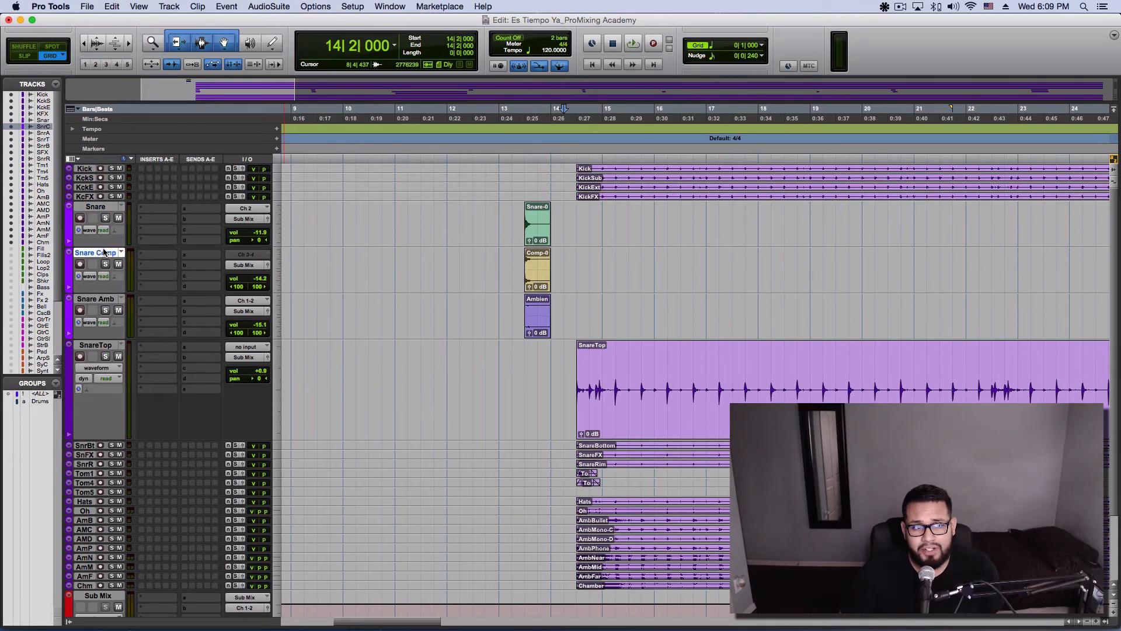
{"action": "left_click", "coordinate": [99, 298]}
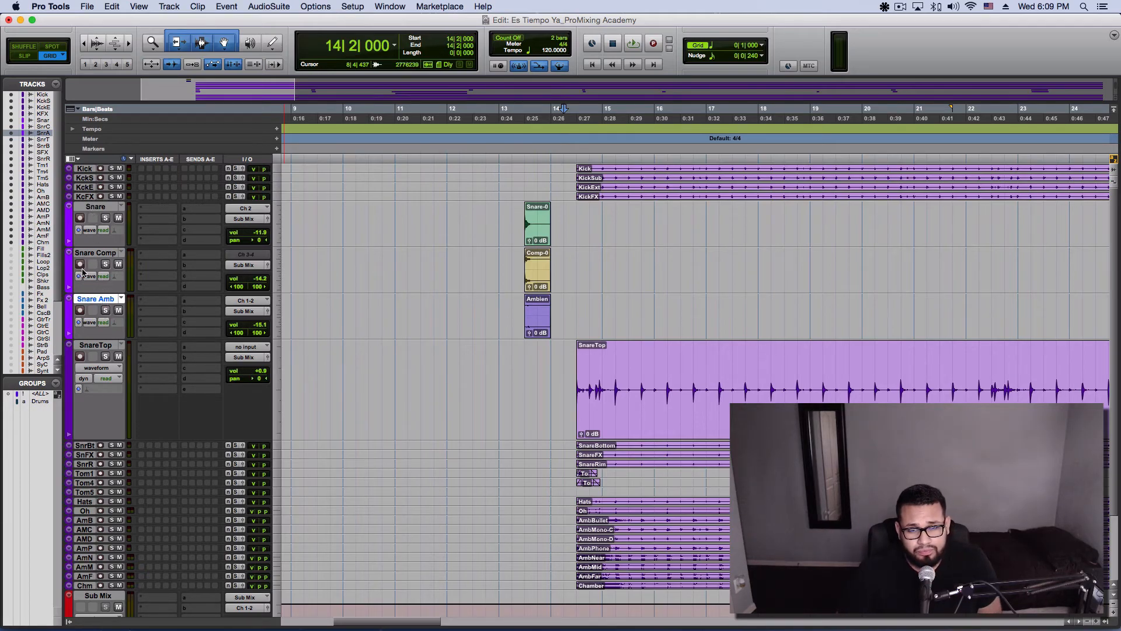
{"action": "left_click", "coordinate": [105, 208]}
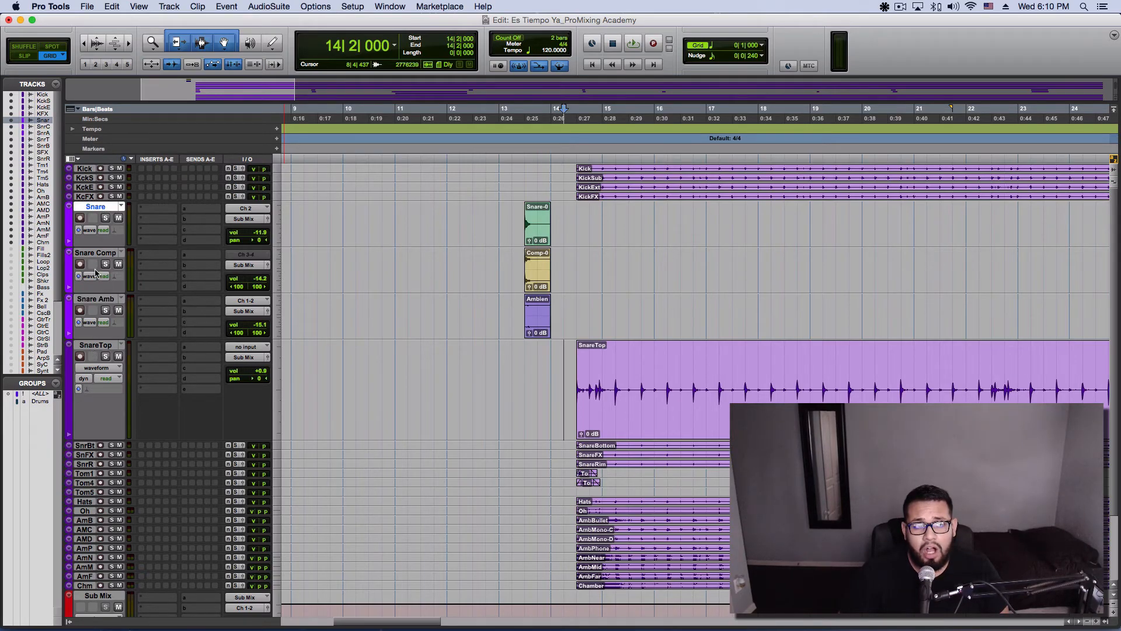
{"action": "left_click", "coordinate": [97, 346], "text": "shift"}
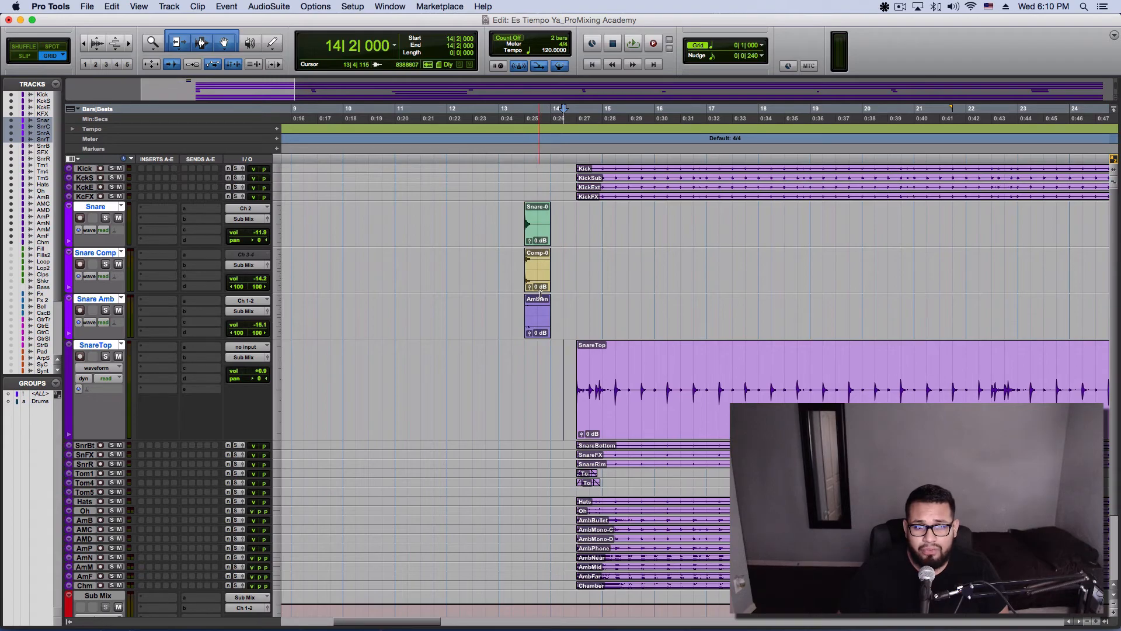
Select the snare sample, comp and ambience clips at 13|3|000 together and copy them.
{"action": "left_click", "coordinate": [535, 234]}
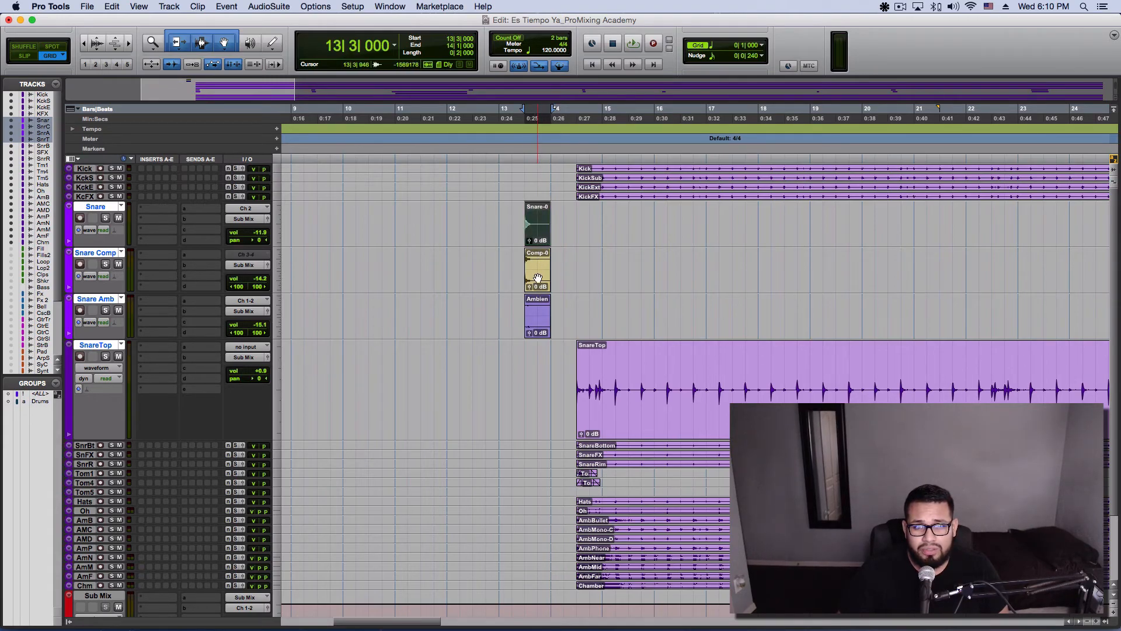
{"action": "double_click", "coordinate": [536, 272]}
{"action": "left_click", "coordinate": [540, 230]}
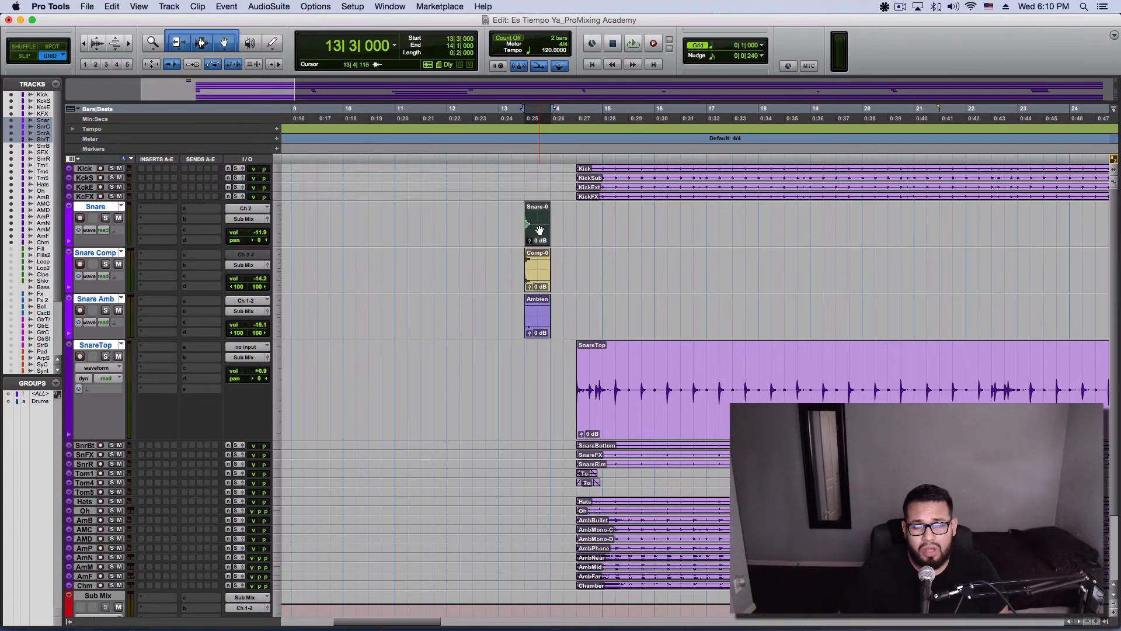
{"action": "left_click", "coordinate": [534, 282], "text": "shift"}
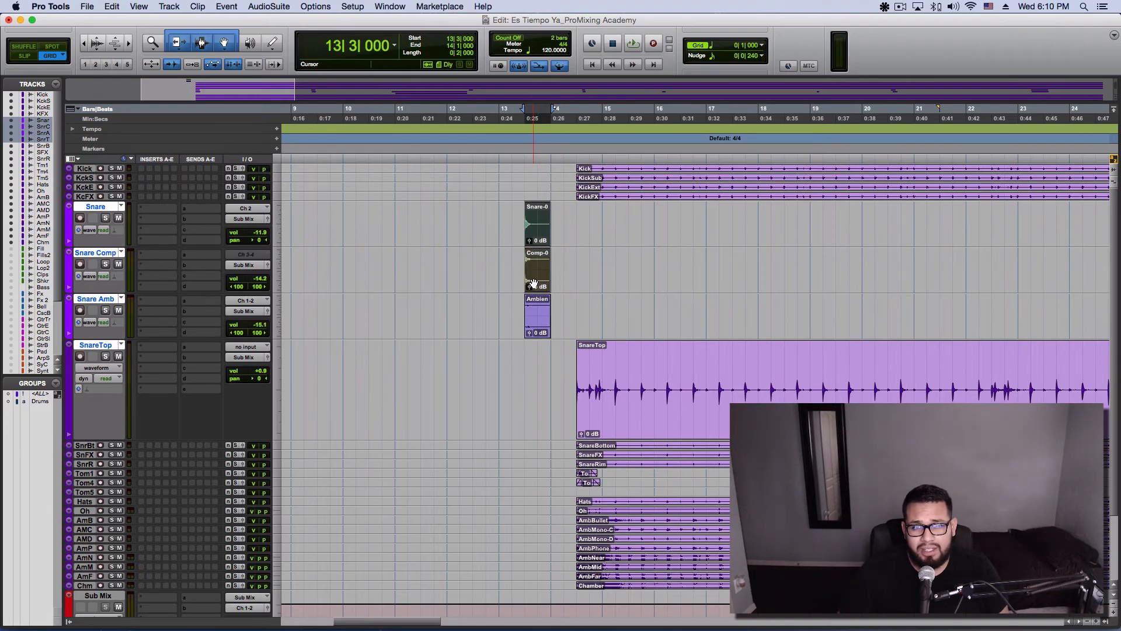
{"action": "left_click", "coordinate": [535, 325], "text": "shift"}
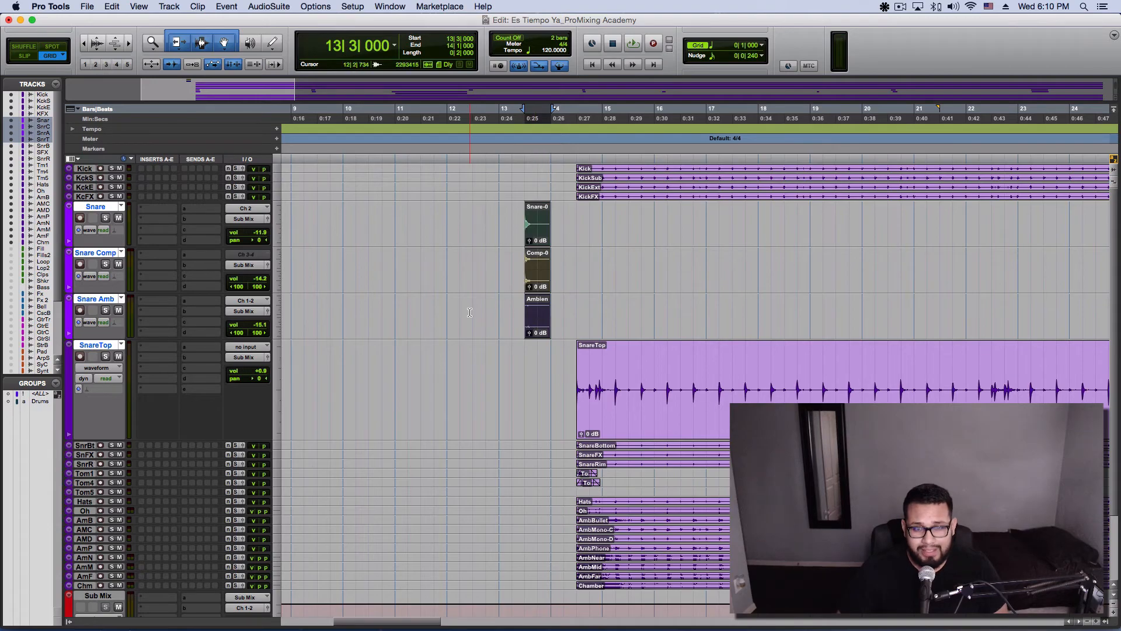
{"action": "key", "text": "super+c"}
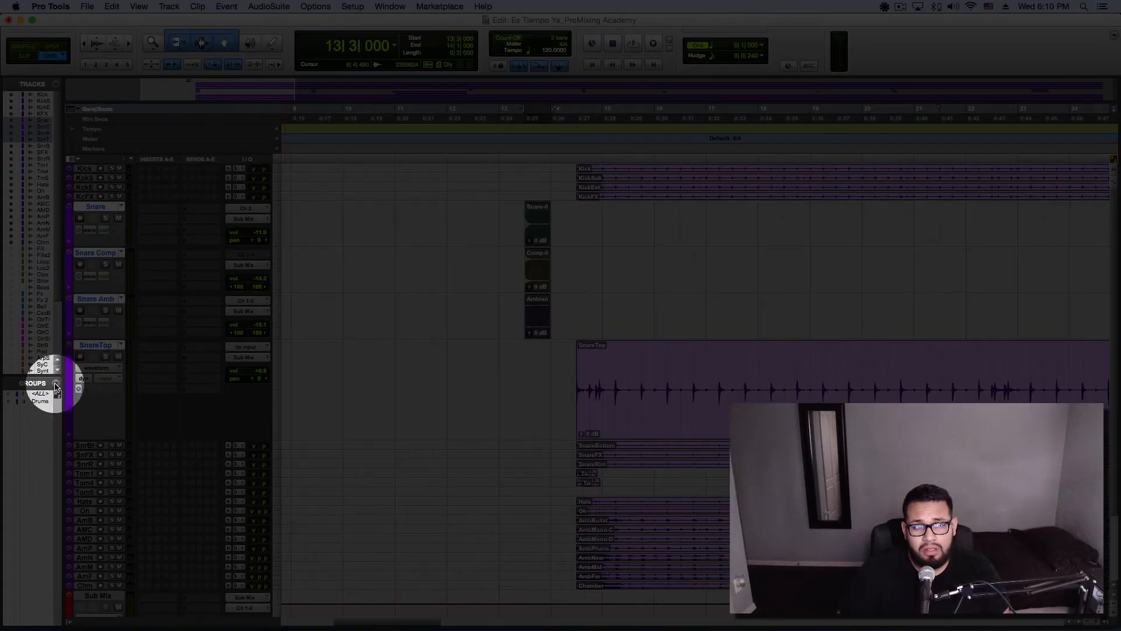
Create an Edit and Mix group named Snares from the four selected snare tracks.
{"action": "left_click", "coordinate": [55, 385]}
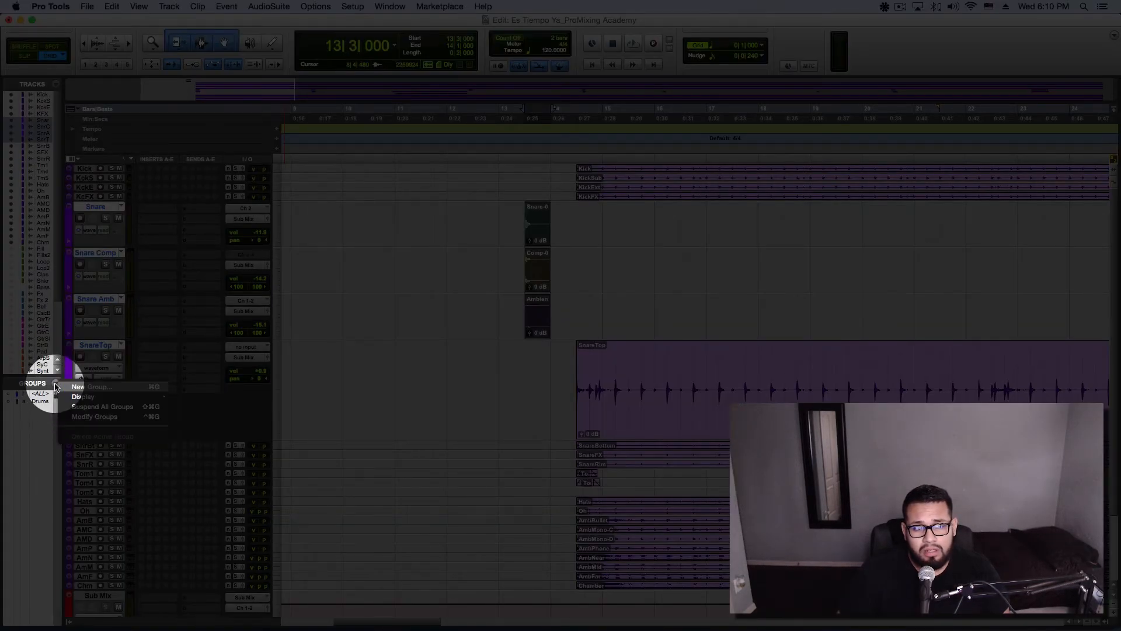
{"action": "left_click", "coordinate": [85, 388]}
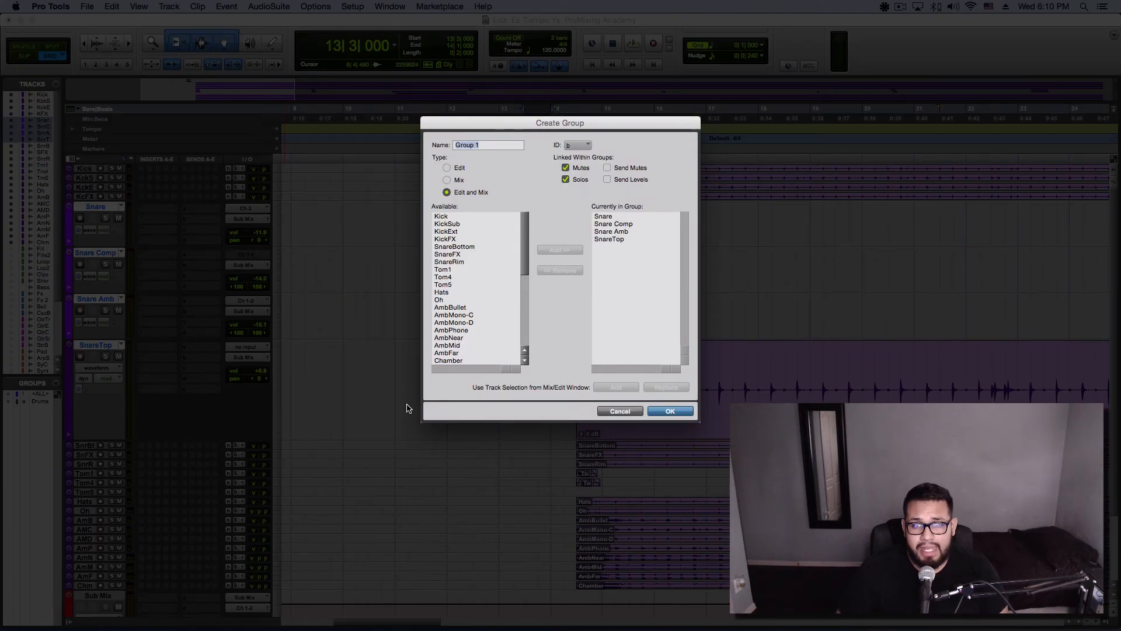
{"action": "type", "text": "Snares"}
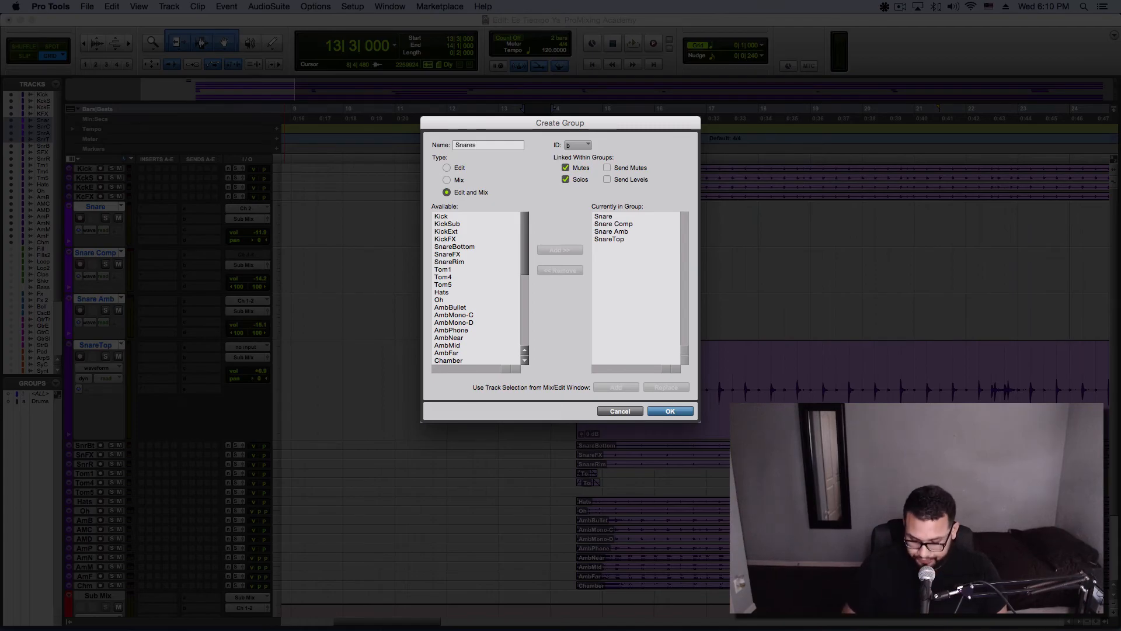
{"action": "key", "text": "Return"}
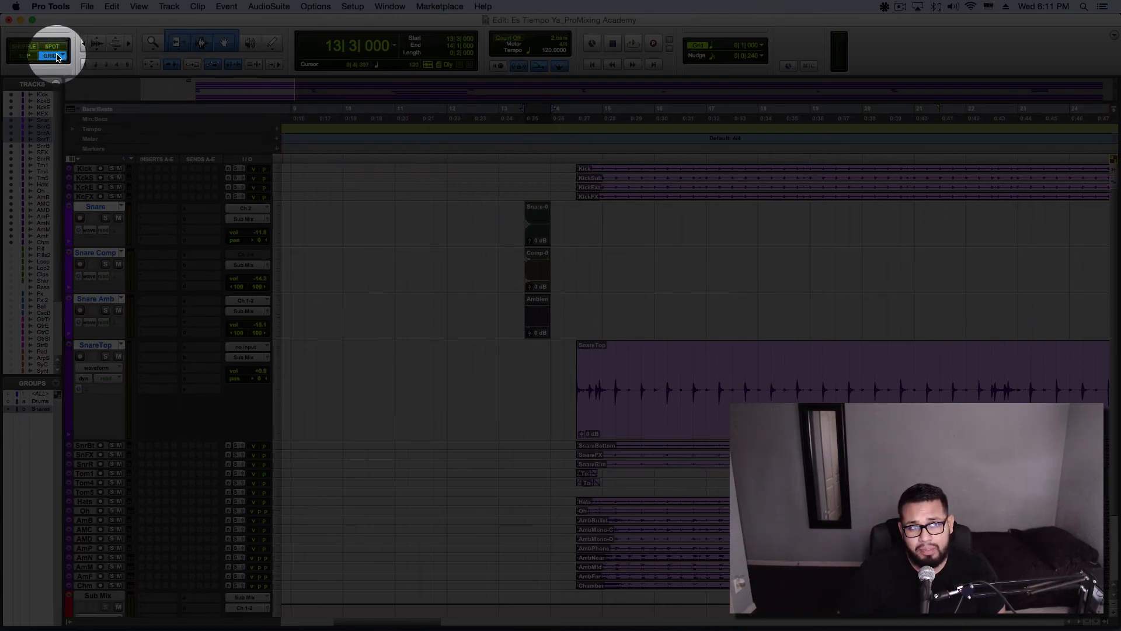
Switch the edit mode to Slip and solo all tracks of the Snares group.
{"action": "left_click", "coordinate": [26, 57]}
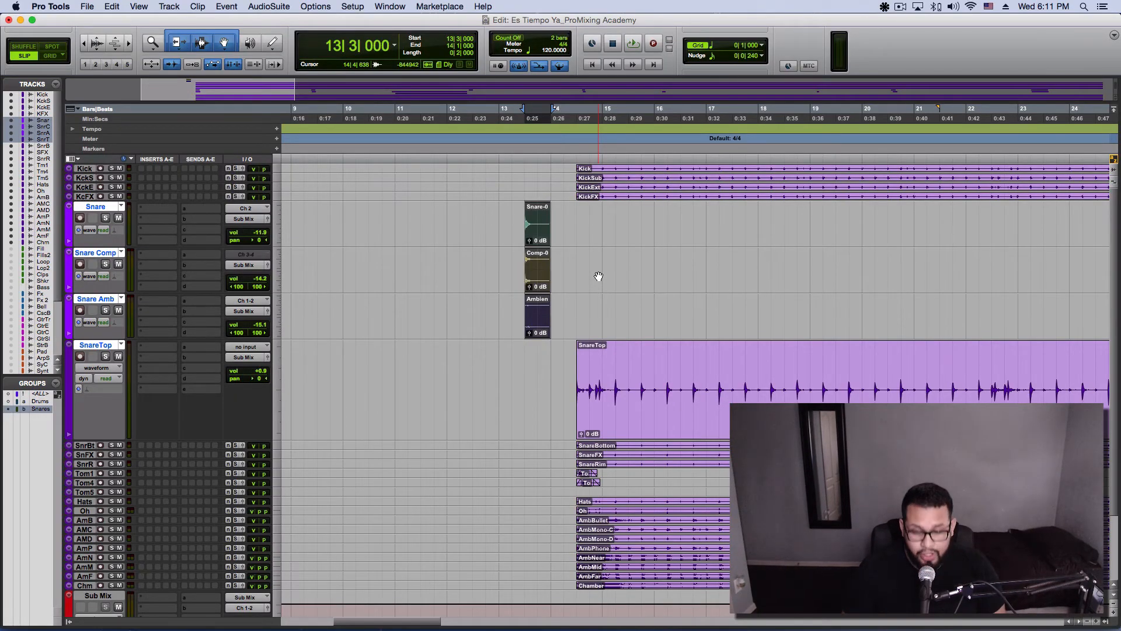
{"action": "key", "text": "super+bracketright"}
{"action": "key", "text": "super+bracketright"}
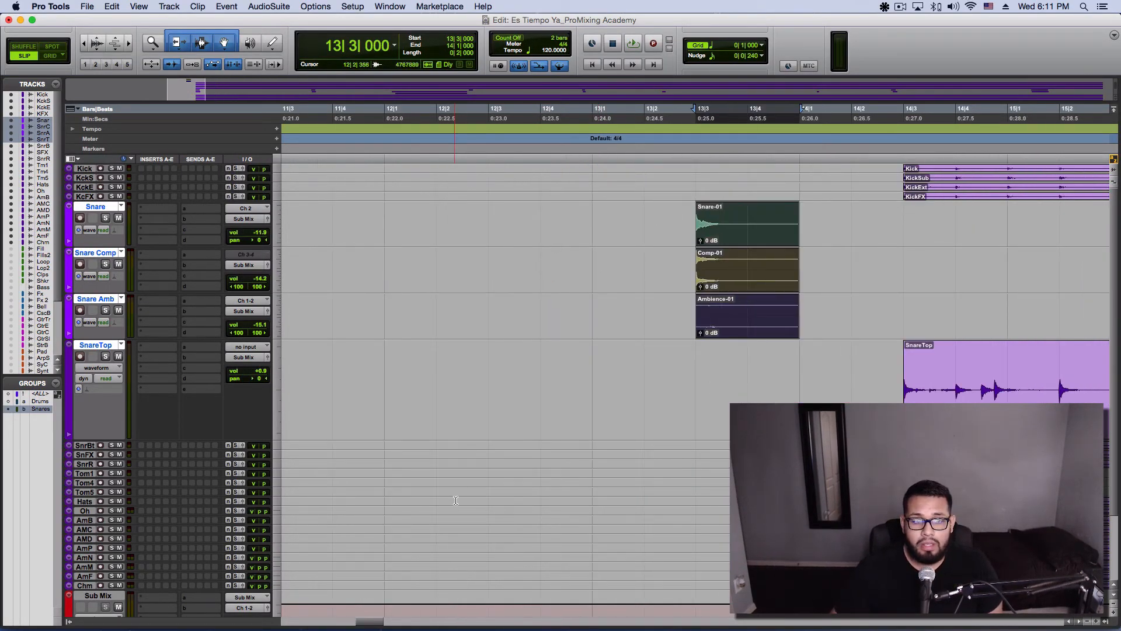
{"action": "left_click_drag", "start_coordinate": [368, 622], "coordinate": [379, 623]}
{"action": "left_click", "coordinate": [105, 356]}
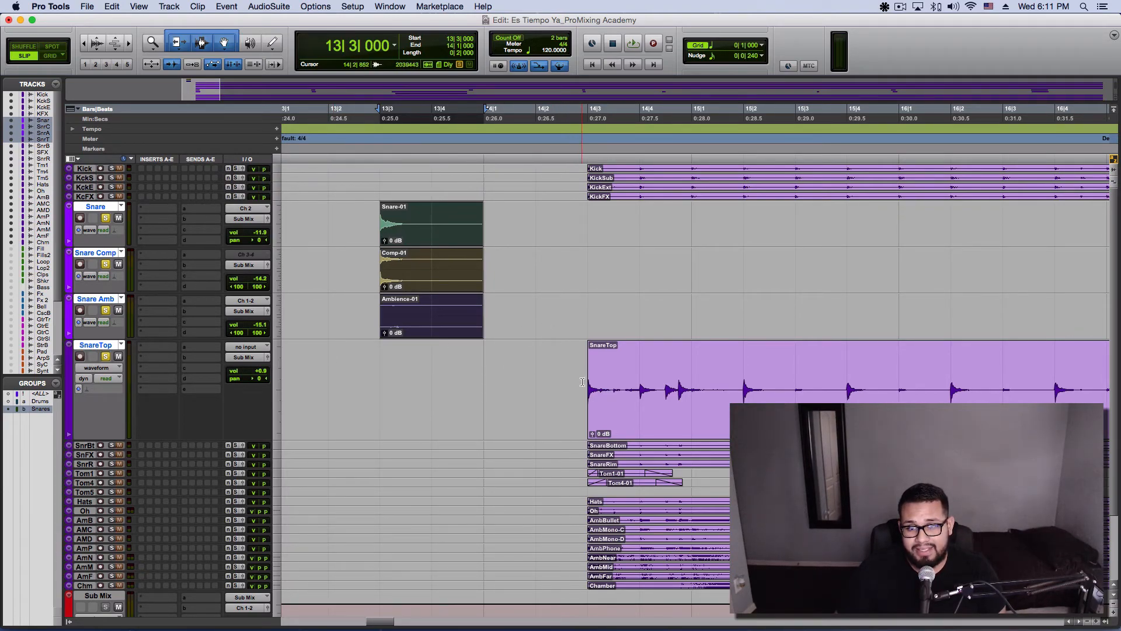
Try the group's linked selection on a short SnareTop range starting at 14|4|455 and on the sample clips at 13|3|000.
{"action": "left_click_drag", "start_coordinate": [582, 381], "coordinate": [664, 381]}
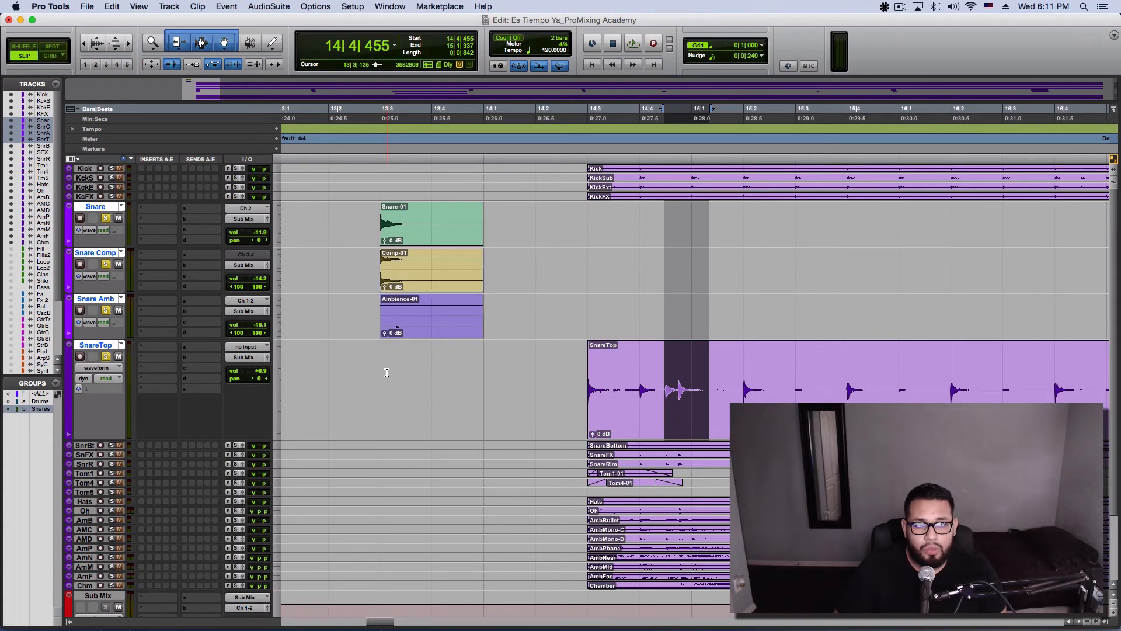
{"action": "left_click", "coordinate": [428, 243]}
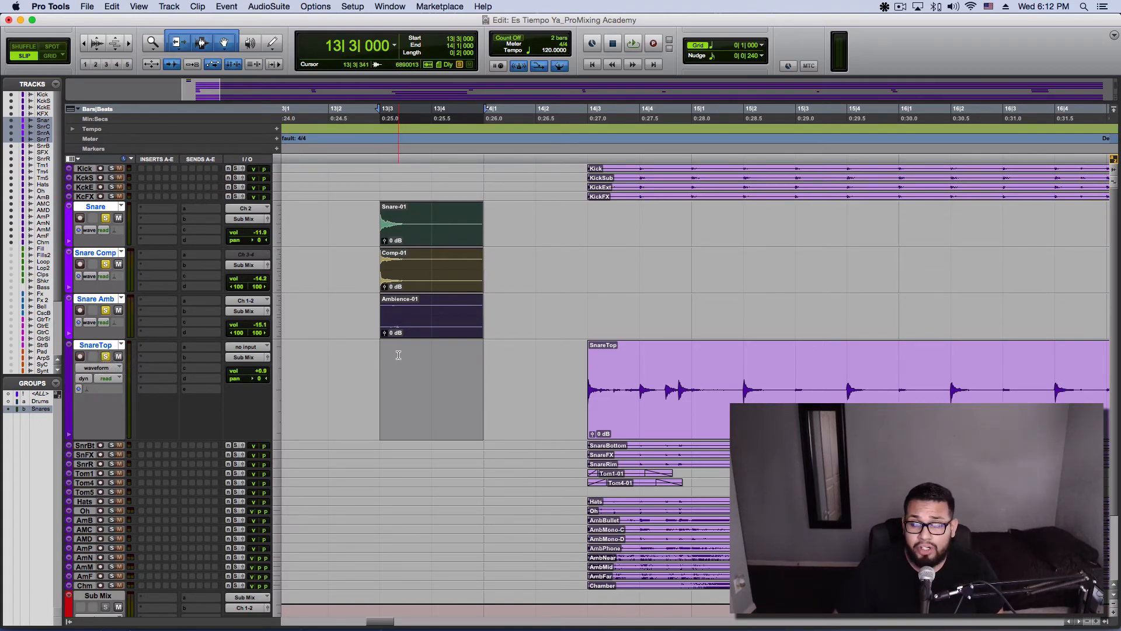
{"action": "key", "text": "Tab"}
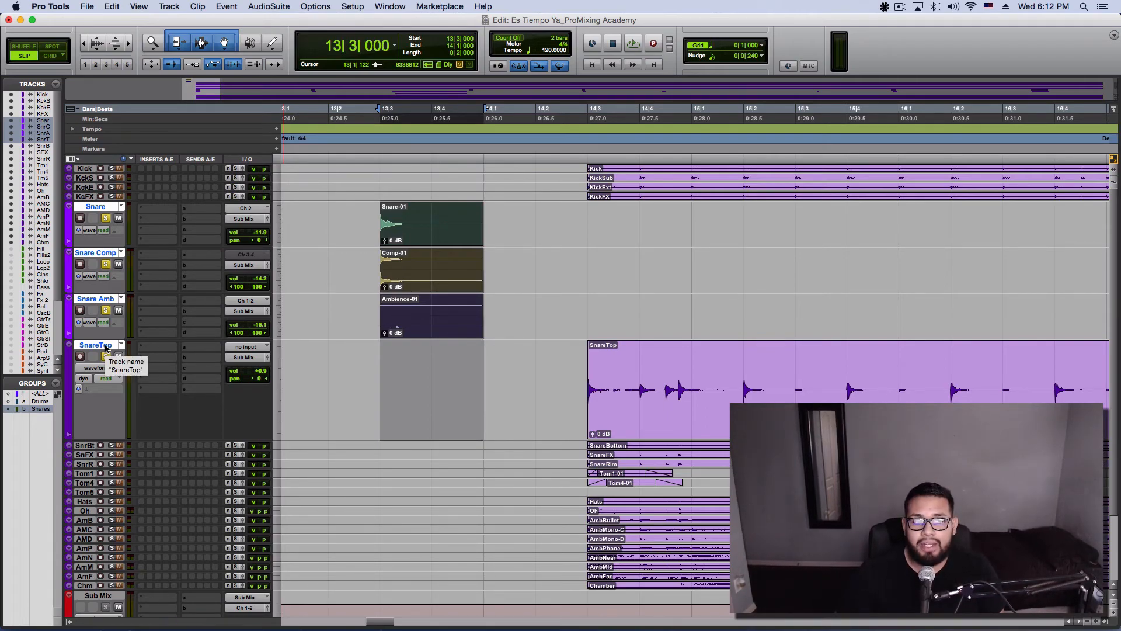
Place the edit cursor at the first SnareTop hit at 14|3|000 and paste the copied snare clips there.
{"action": "left_click", "coordinate": [559, 223]}
{"action": "key", "text": "Tab"}
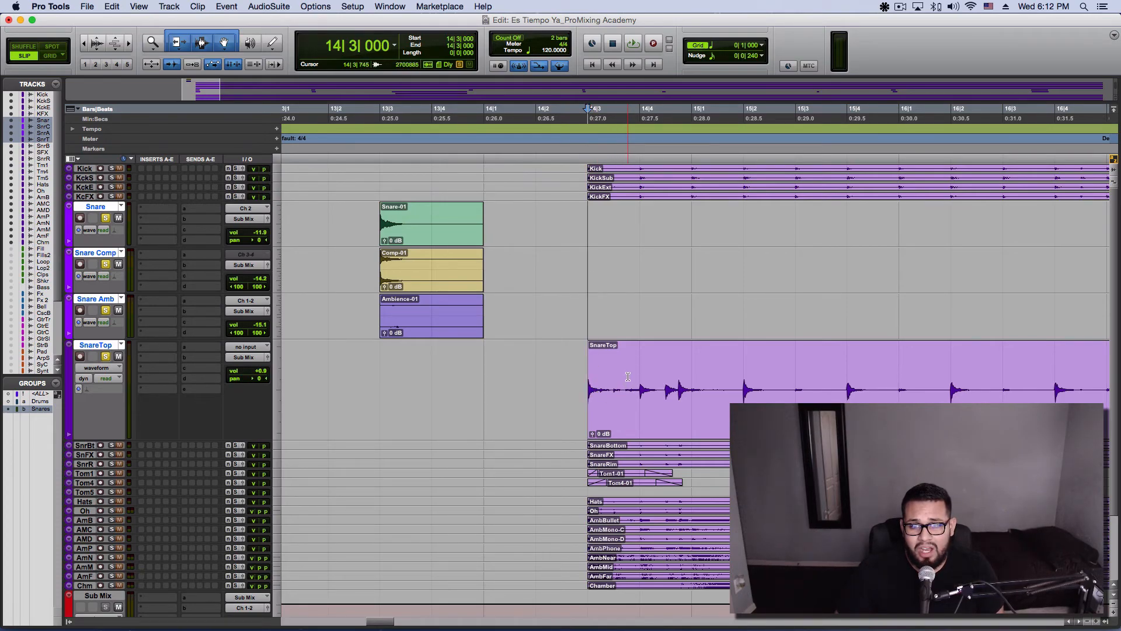
{"action": "left_click_drag", "start_coordinate": [628, 382], "coordinate": [557, 383]}
{"action": "left_click", "coordinate": [618, 239]}
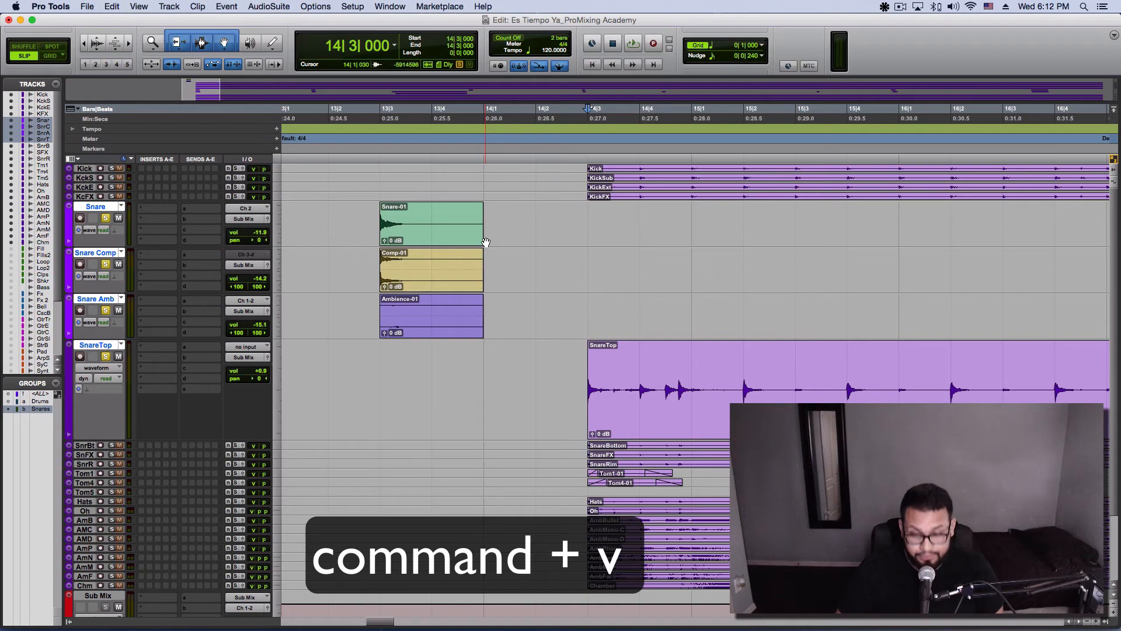
{"action": "key", "text": "super+v"}
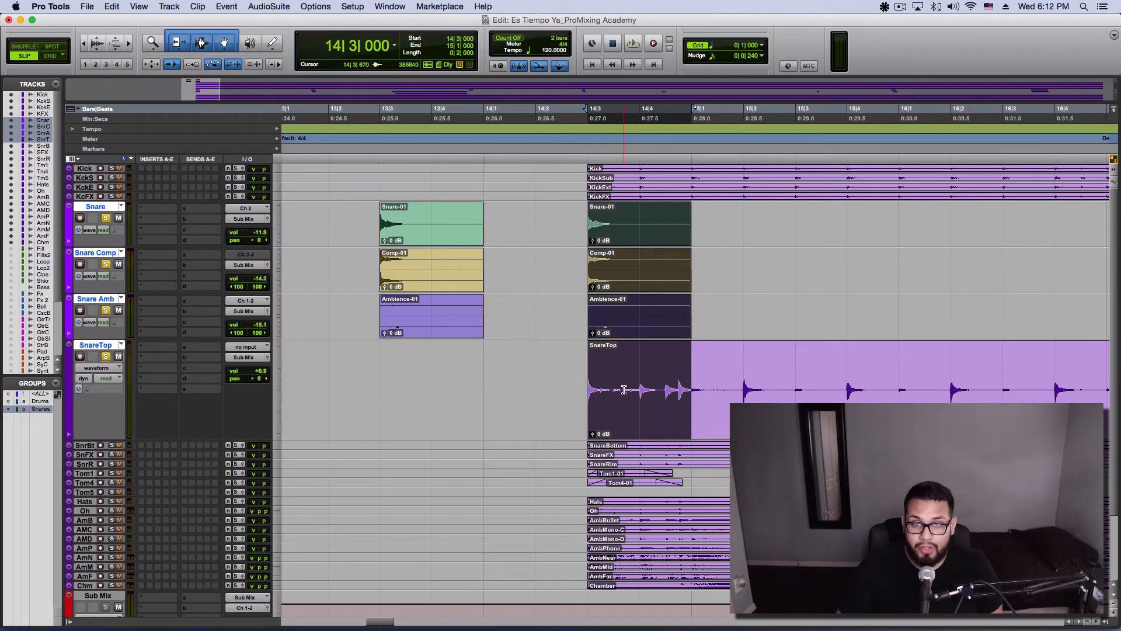
Paste the copied snare clips at the next three SnareTop hits, at 14|4|002, 14|4|483 and 14|4|726.
{"action": "left_click", "coordinate": [639, 379]}
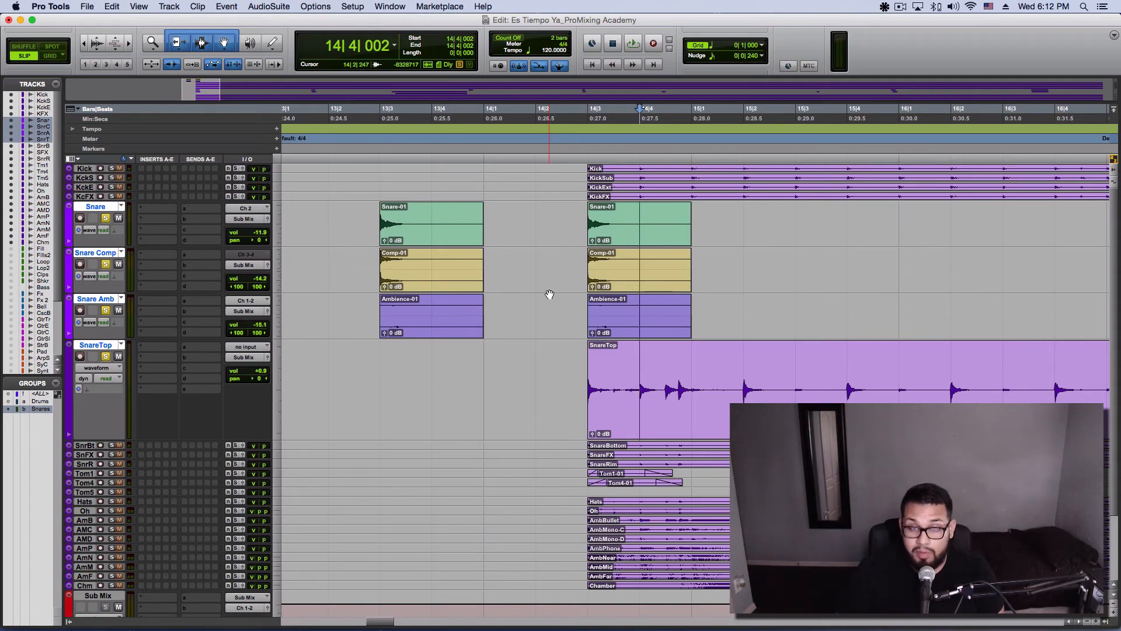
{"action": "key", "text": "super+v"}
{"action": "key", "text": "space"}
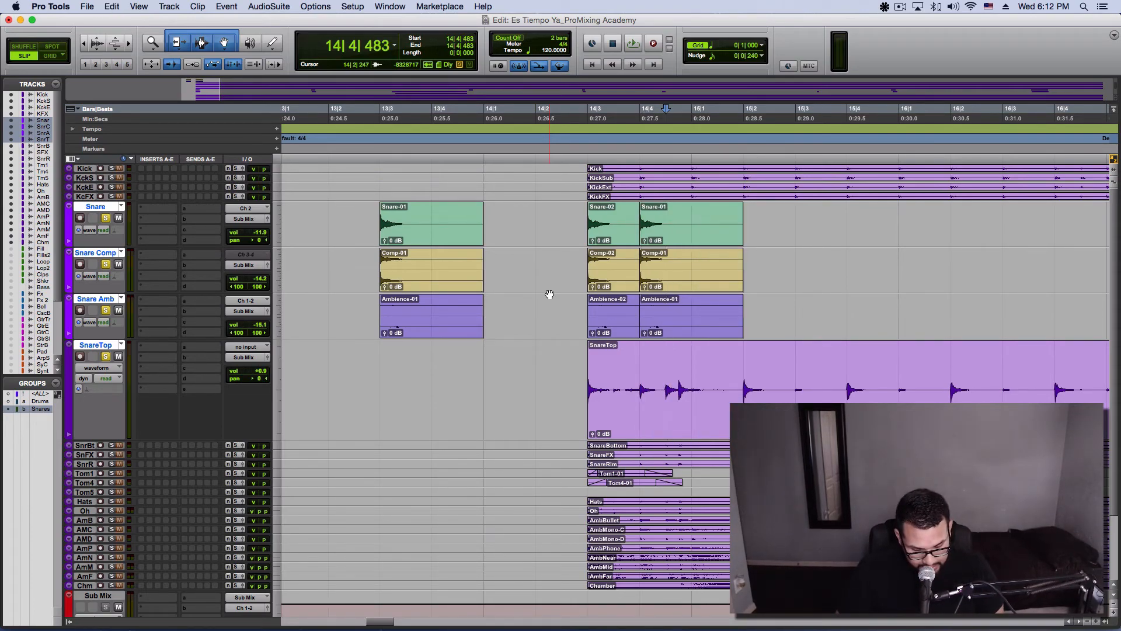
{"action": "key", "text": "super+v"}
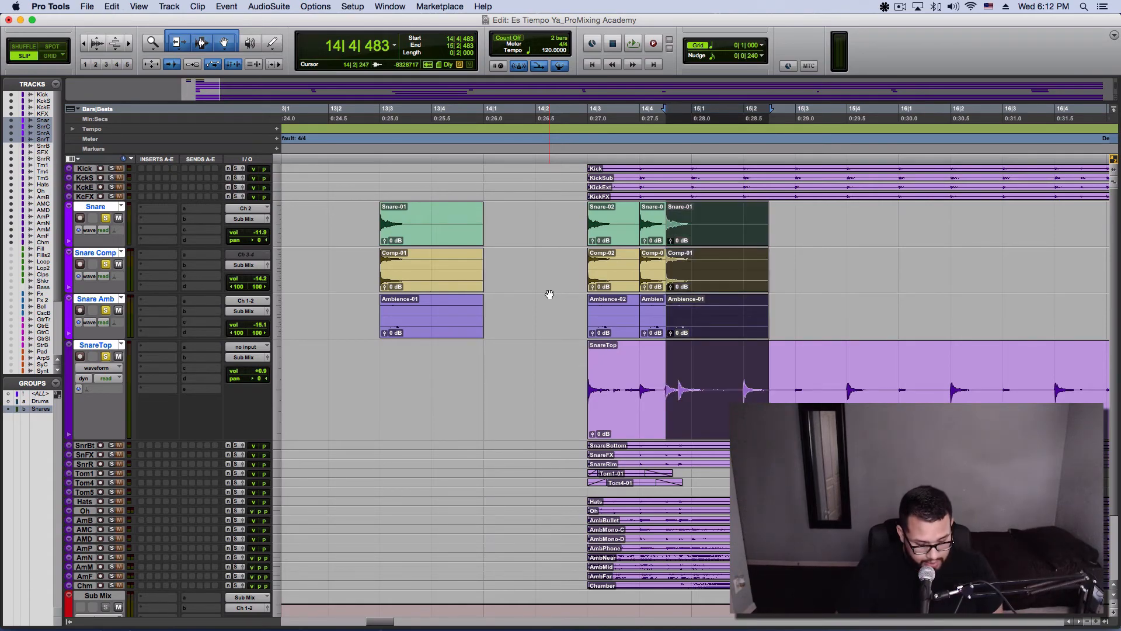
{"action": "key", "text": "Tab"}
{"action": "key", "text": "Tab"}
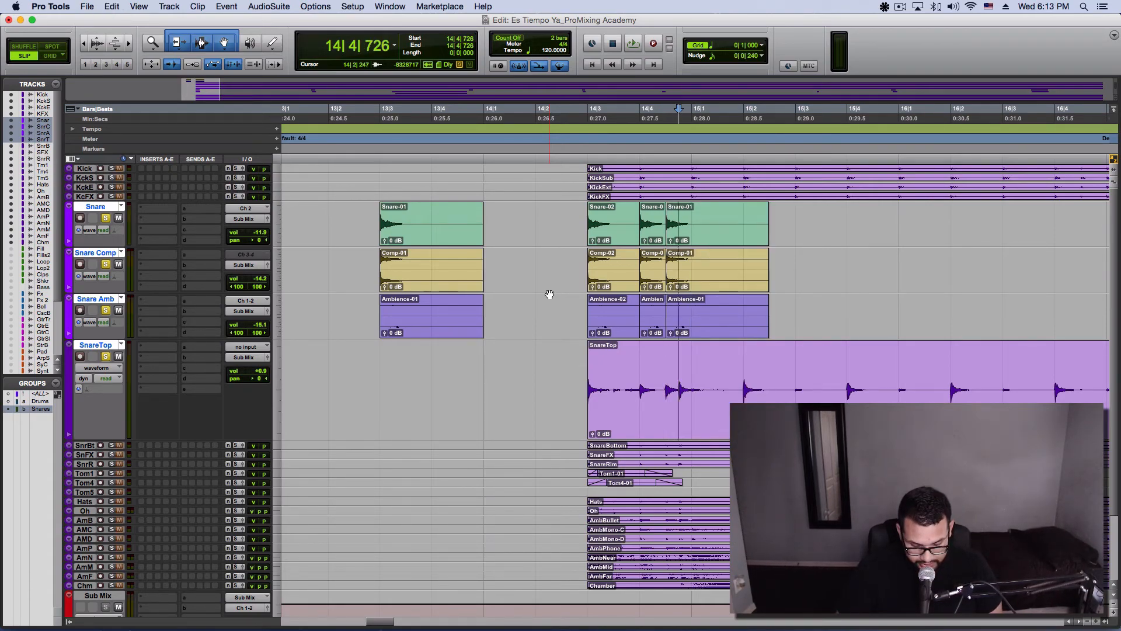
{"action": "key", "text": "super+v"}
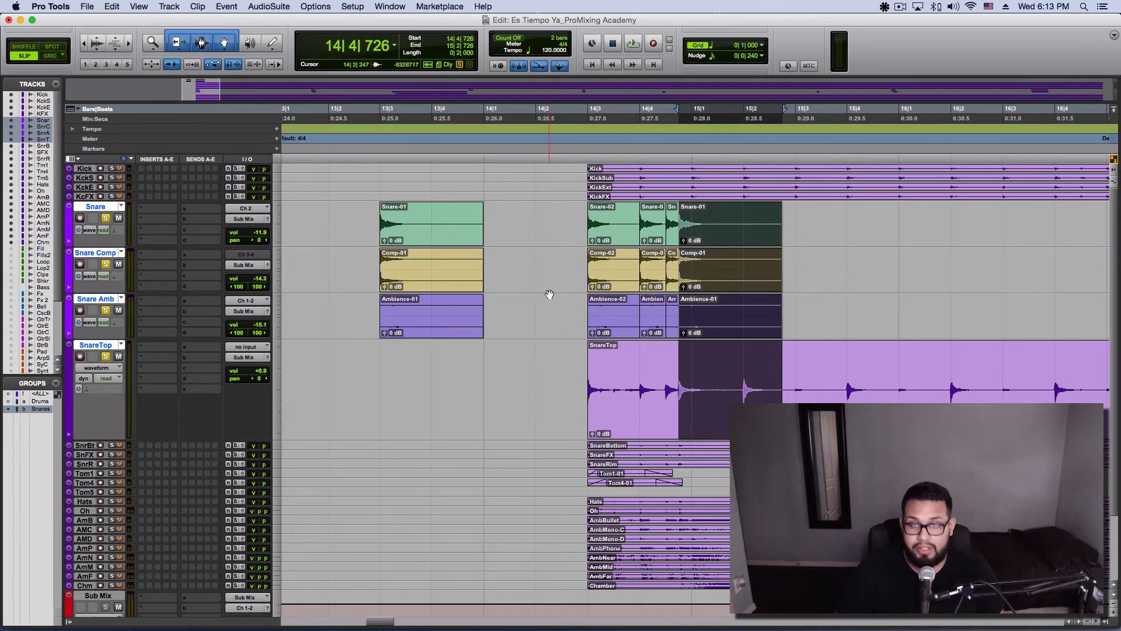
Paste the snare clips at the SnareTop hits on bar 15, beats 2 and 4.
{"action": "key", "text": "Tab"}
{"action": "key", "text": "Tab"}
{"action": "key", "text": "Tab"}
{"action": "left_click", "coordinate": [726, 217]}
{"action": "key", "text": "Tab"}
{"action": "key", "text": "super+v"}
{"action": "key", "text": "Tab"}
{"action": "key", "text": "Tab"}
{"action": "key", "text": "Tab"}
{"action": "key", "text": "Tab"}
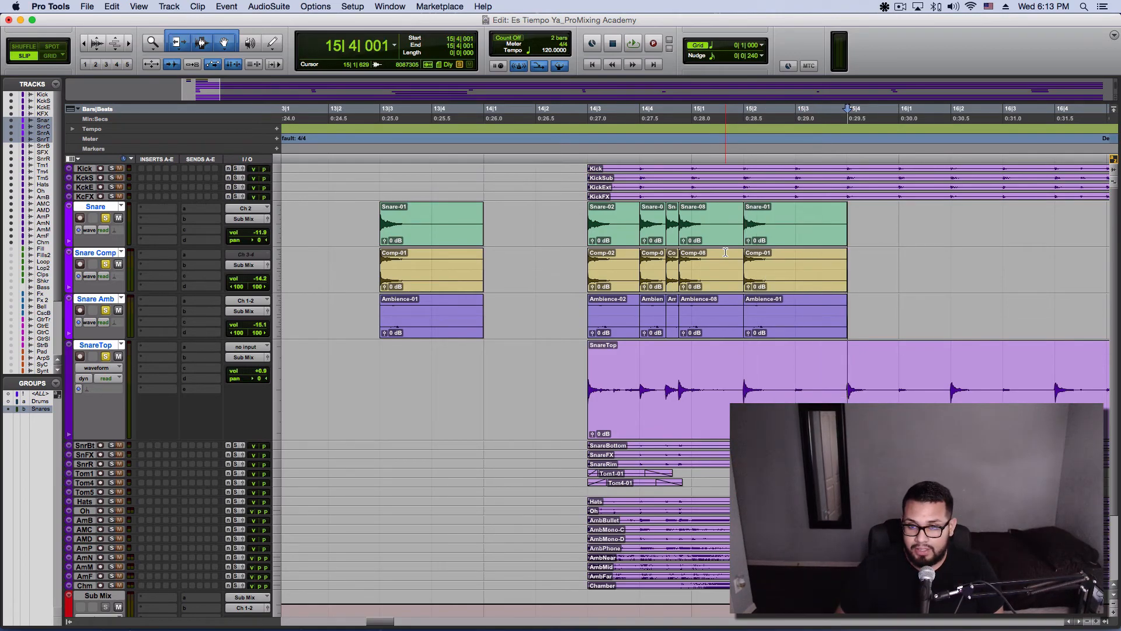
{"action": "key", "text": "super+v"}
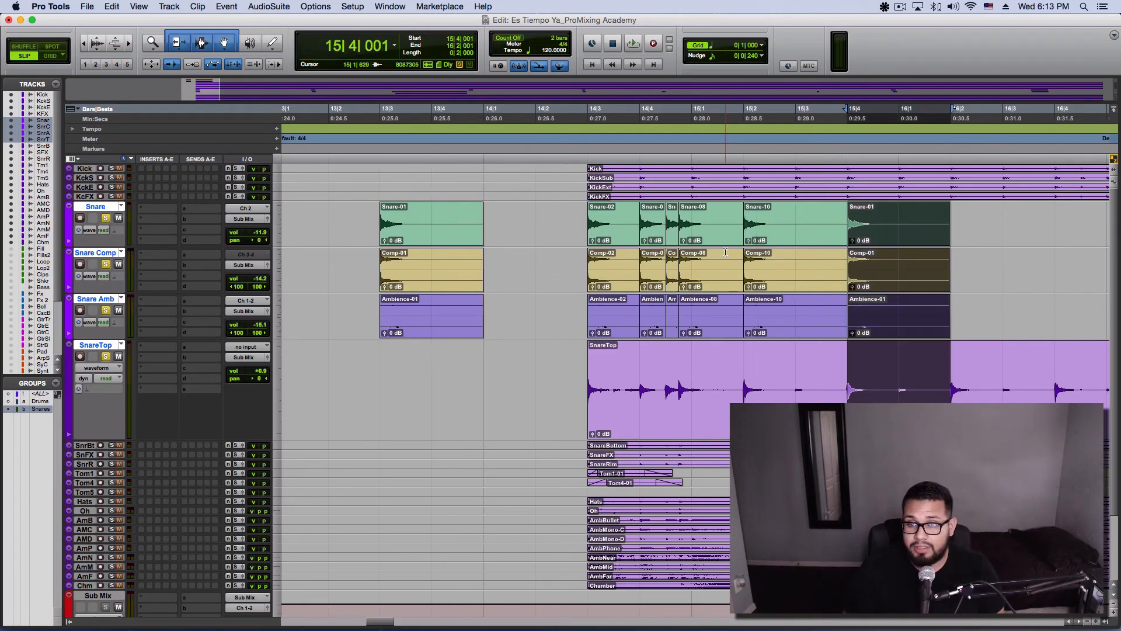
Paste the snare clips at the SnareTop hits on bar 16, beats 2 and 4.
{"action": "key", "text": "Tab"}
{"action": "key", "text": "Tab"}
{"action": "key", "text": "Tab"}
{"action": "key", "text": "Tab"}
{"action": "key", "text": "super+v"}
{"action": "key", "text": "Tab"}
{"action": "key", "text": "Tab"}
{"action": "key", "text": "Tab"}
{"action": "key", "text": "super+v"}
Paste the snare clips at the SnareTop hits on bar 17, beats 2 and 4.
{"action": "key", "text": "Tab"}
{"action": "key", "text": "Tab"}
{"action": "key", "text": "Tab"}
{"action": "key", "text": "Tab"}
{"action": "key", "text": "Tab"}
{"action": "key", "text": "super+v"}
{"action": "key", "text": "Tab"}
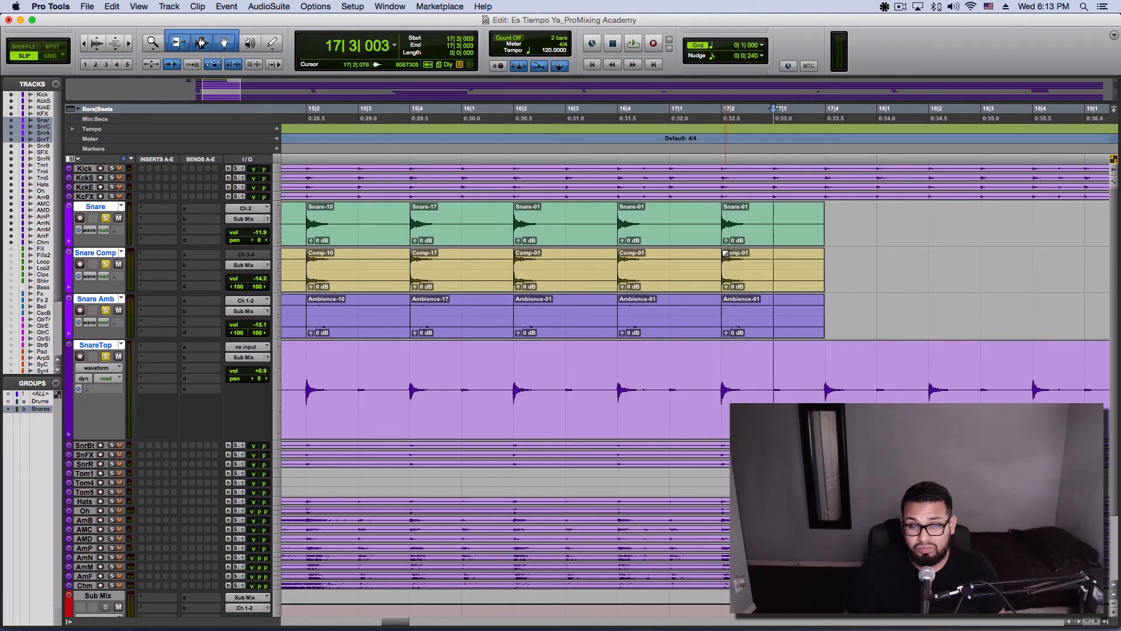
{"action": "key", "text": "super+v"}
Paste the snare clips at the SnareTop hits on bar 18, beats 2 and 4.
{"action": "key", "text": "Tab"}
{"action": "key", "text": "Tab"}
{"action": "key", "text": "super+v"}
{"action": "key", "text": "Tab"}
{"action": "key", "text": "Tab"}
{"action": "key", "text": "super+v"}
Paste the snare clips at the SnareTop hits on bar 19, beats 2 and 4.
{"action": "key", "text": "Tab"}
{"action": "key", "text": "Tab"}
{"action": "key", "text": "Tab"}
{"action": "key", "text": "Tab"}
{"action": "key", "text": "super+v"}
{"action": "key", "text": "Tab"}
{"action": "key", "text": "Tab"}
{"action": "key", "text": "super+v"}
Paste the snare clips at the SnareTop hits on bar 20, beats 2 and 4.
{"action": "key", "text": "Tab"}
{"action": "key", "text": "Tab"}
{"action": "key", "text": "Tab"}
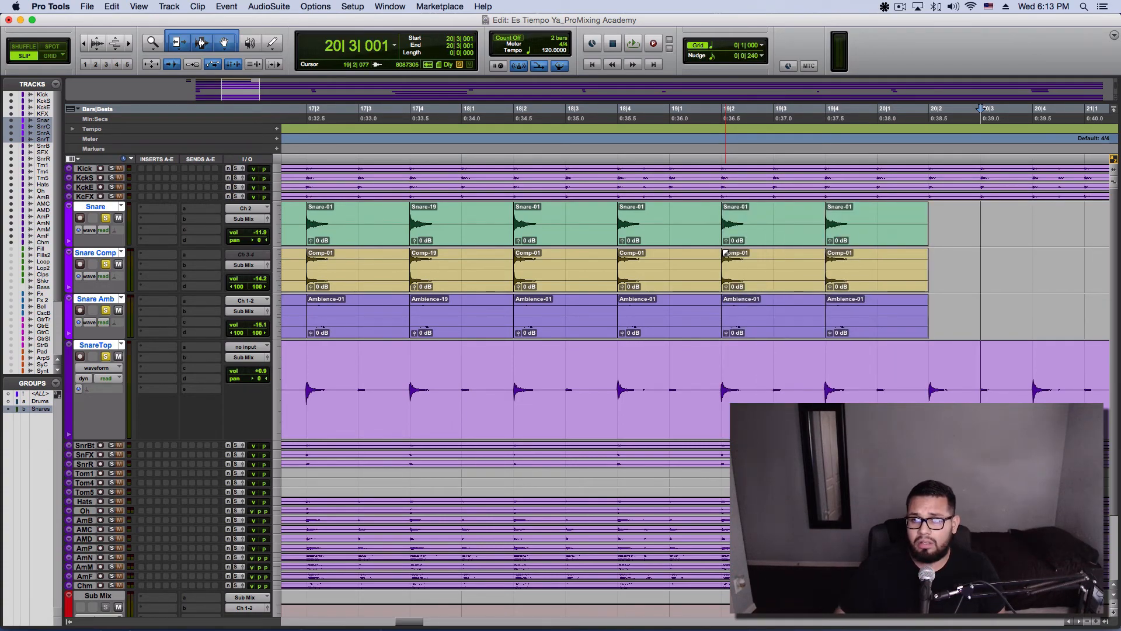
{"action": "left_click", "coordinate": [898, 216]}
{"action": "key", "text": "Tab"}
{"action": "key", "text": "Tab"}
{"action": "left_click", "coordinate": [898, 216]}
{"action": "key", "text": "Tab"}
{"action": "key", "text": "super+v"}
{"action": "key", "text": "Tab"}
{"action": "key", "text": "Tab"}
{"action": "key", "text": "super+v"}
Paste the snare clips at the SnareTop transients at 21|1|959, 21|3|959 and 22|1|959.
{"action": "key", "text": "Tab"}
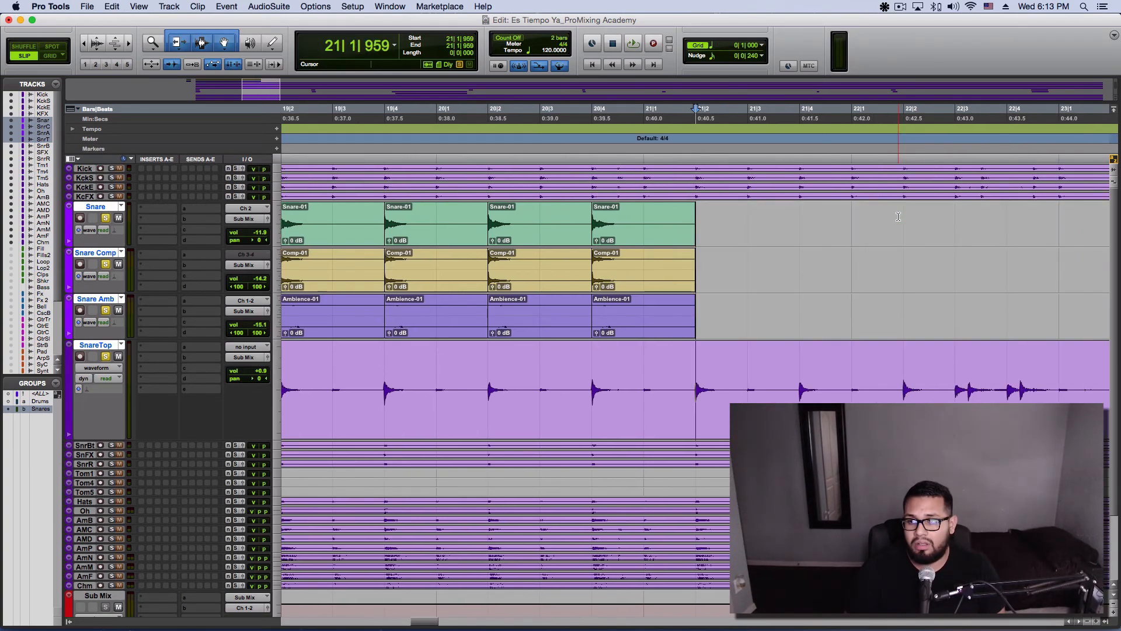
{"action": "key", "text": "super+v"}
{"action": "key", "text": "Tab"}
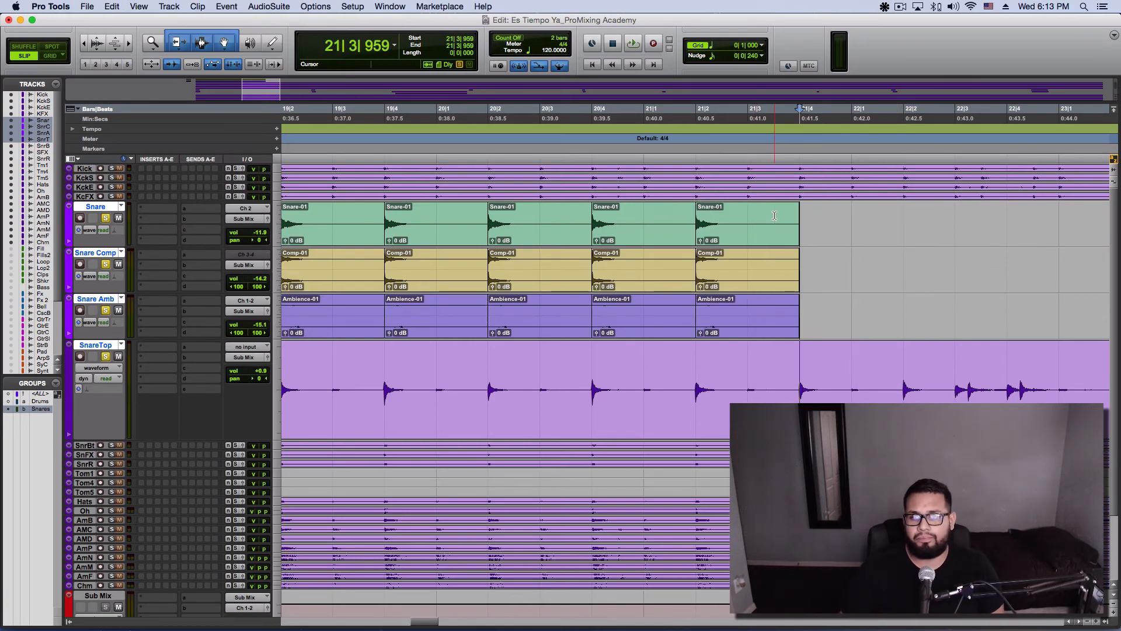
{"action": "key", "text": "super+v"}
{"action": "key", "text": "Tab"}
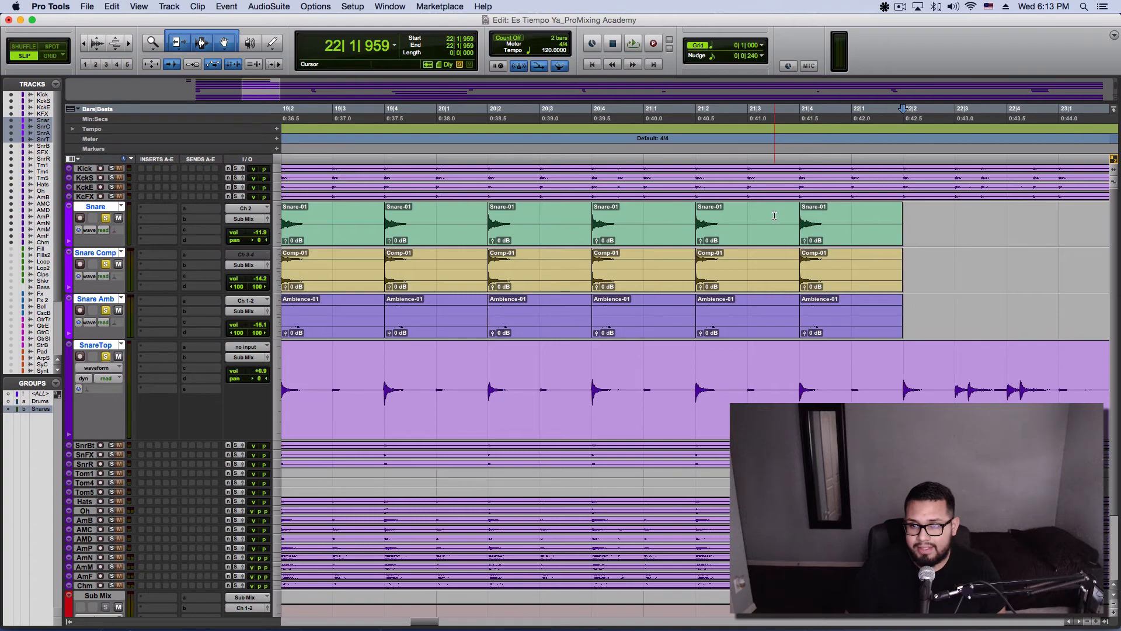
{"action": "key", "text": "super+v"}
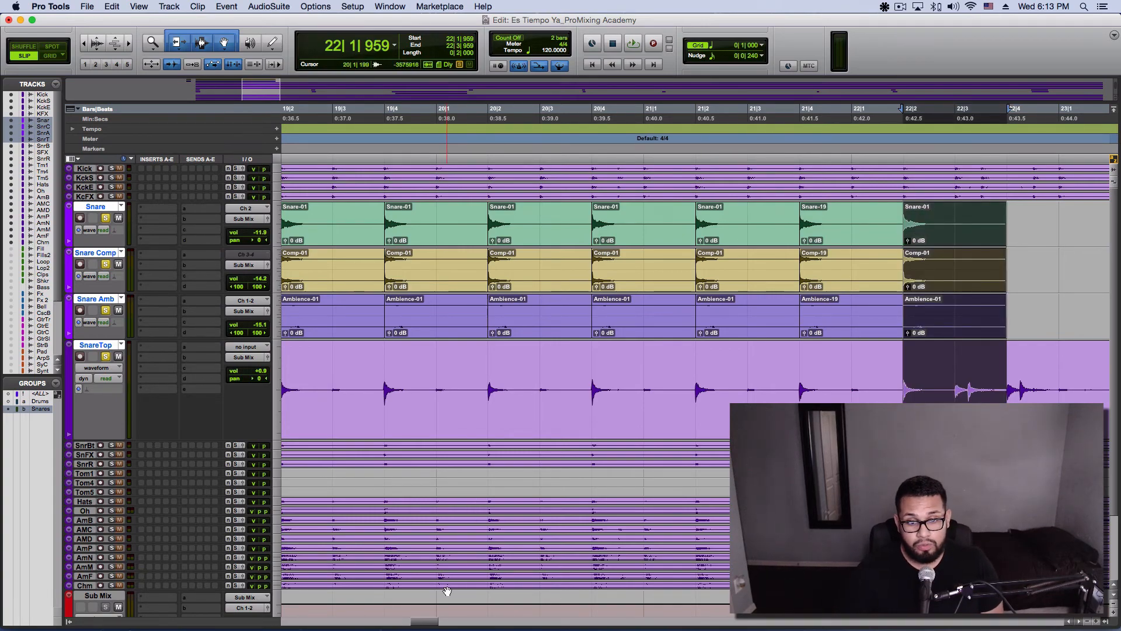
Modify the Snares group by removing SnareTop, keeping Snare, Snare Comp and Snare Amb in it.
{"action": "left_click_drag", "start_coordinate": [432, 622], "coordinate": [389, 625]}
{"action": "right_click", "coordinate": [45, 409]}
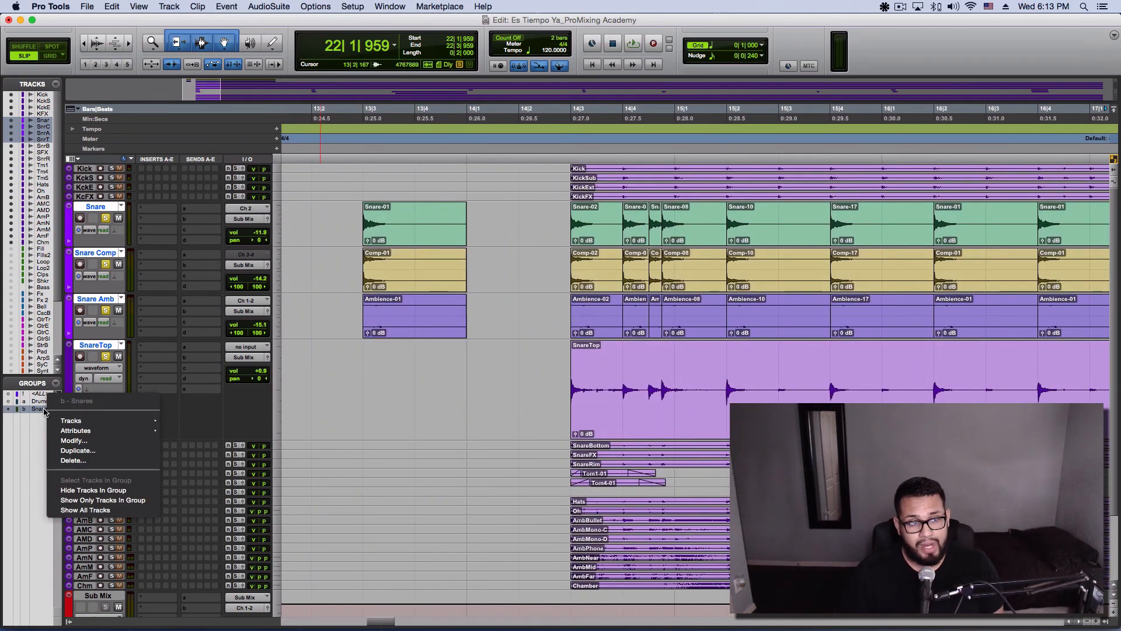
{"action": "left_click", "coordinate": [67, 441]}
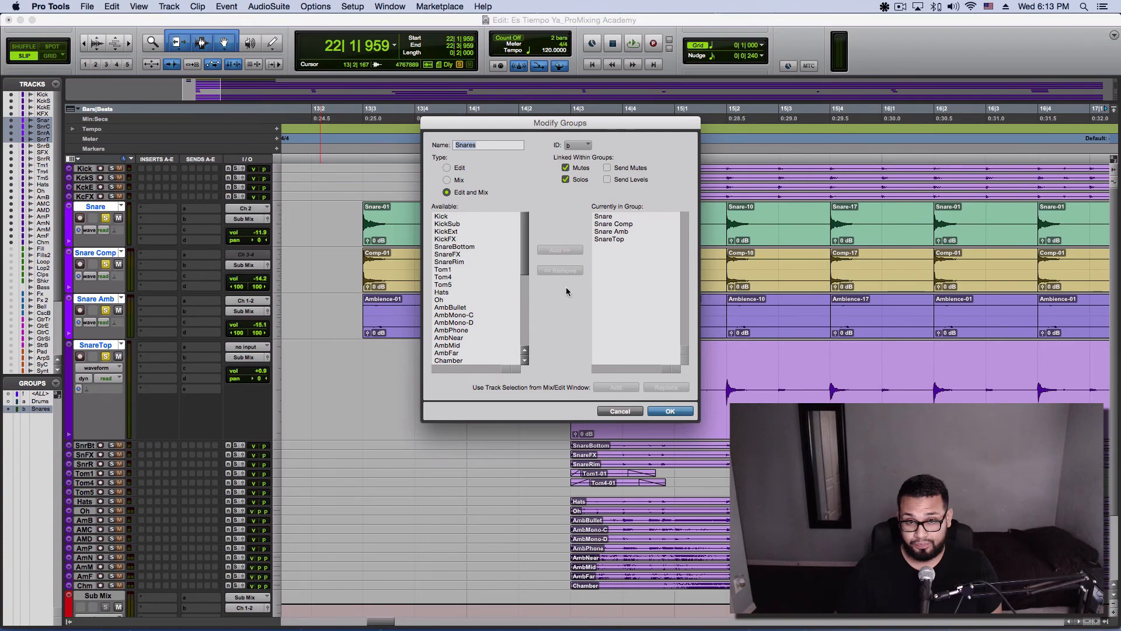
{"action": "left_click", "coordinate": [607, 239]}
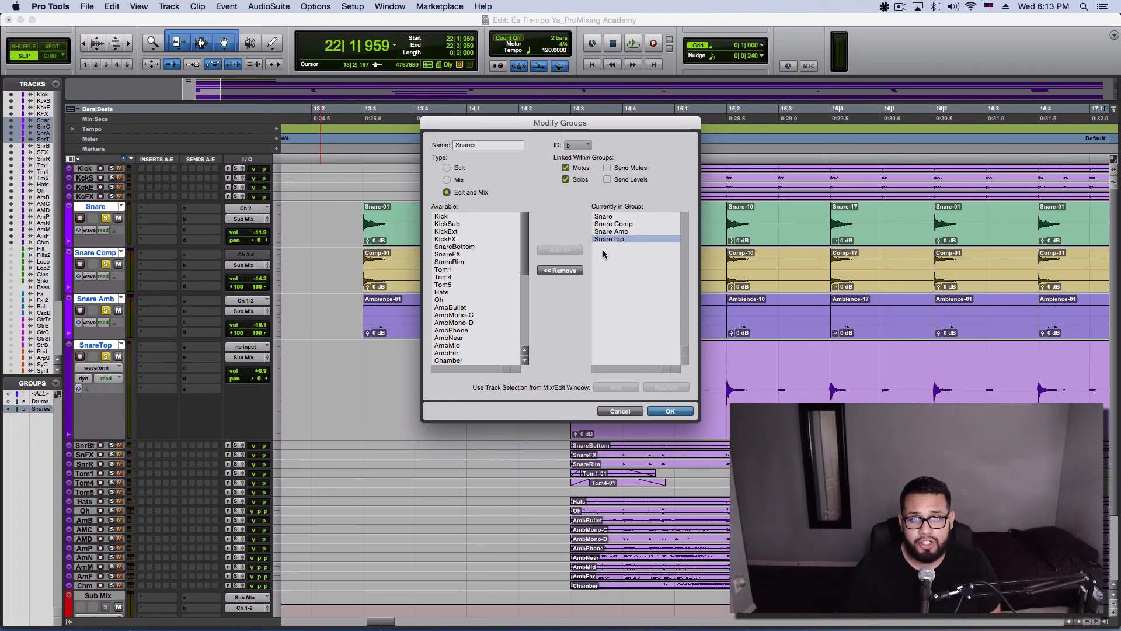
{"action": "left_click", "coordinate": [563, 271]}
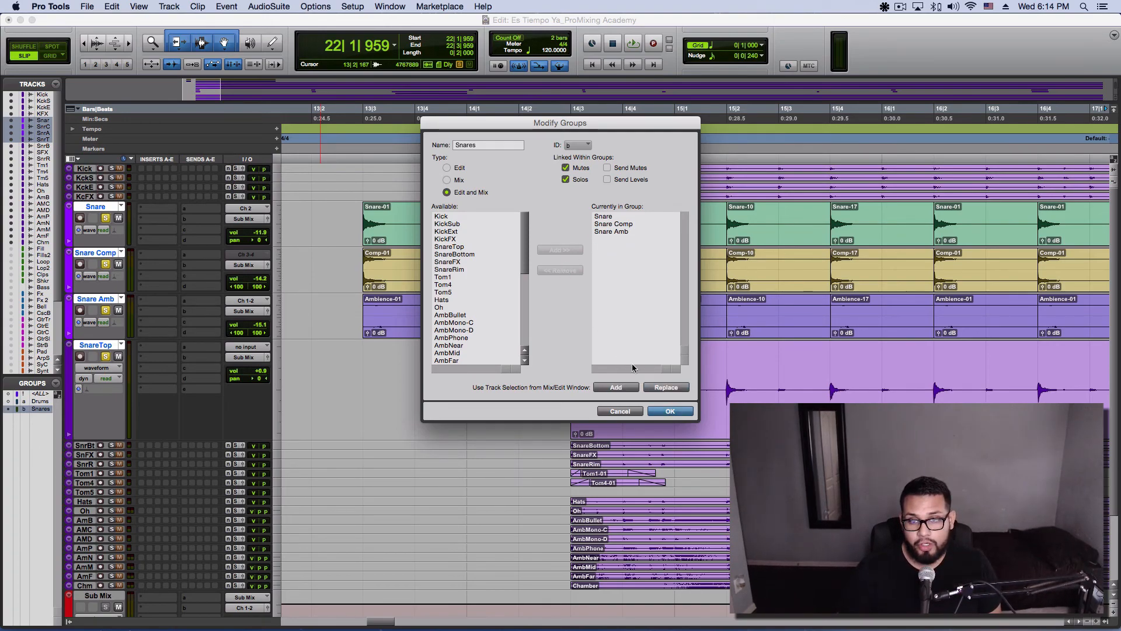
{"action": "left_click", "coordinate": [669, 410]}
Unsolo SnareTop and test the Snares group's linked solo by toggling it off and on from the Snare track.
{"action": "left_click", "coordinate": [105, 357]}
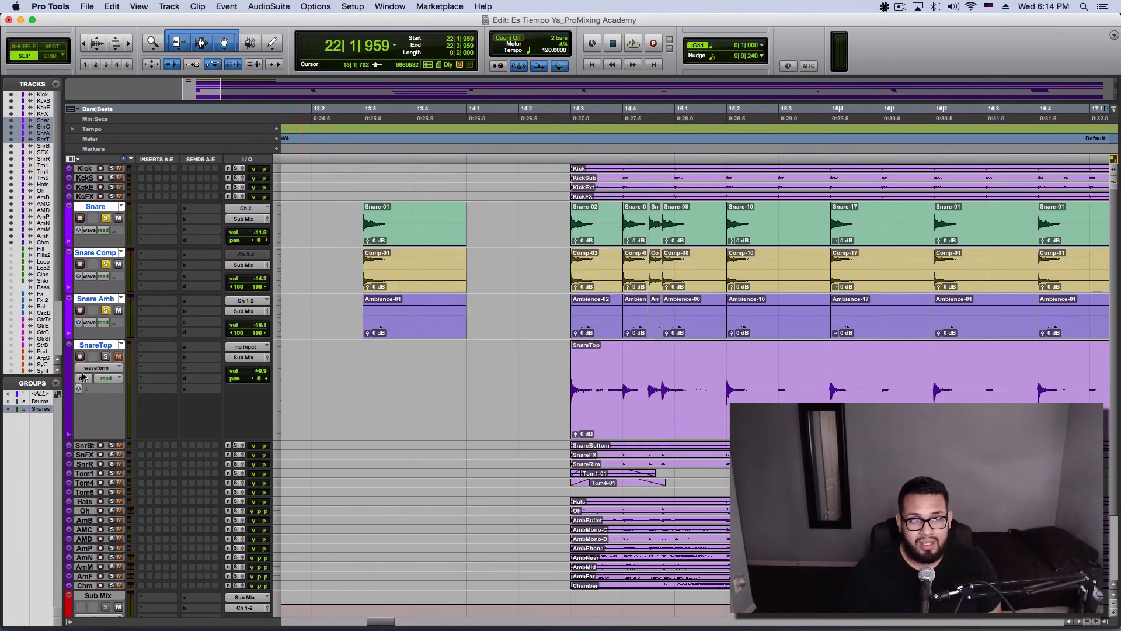
{"action": "left_click", "coordinate": [105, 218]}
{"action": "left_click", "coordinate": [105, 217]}
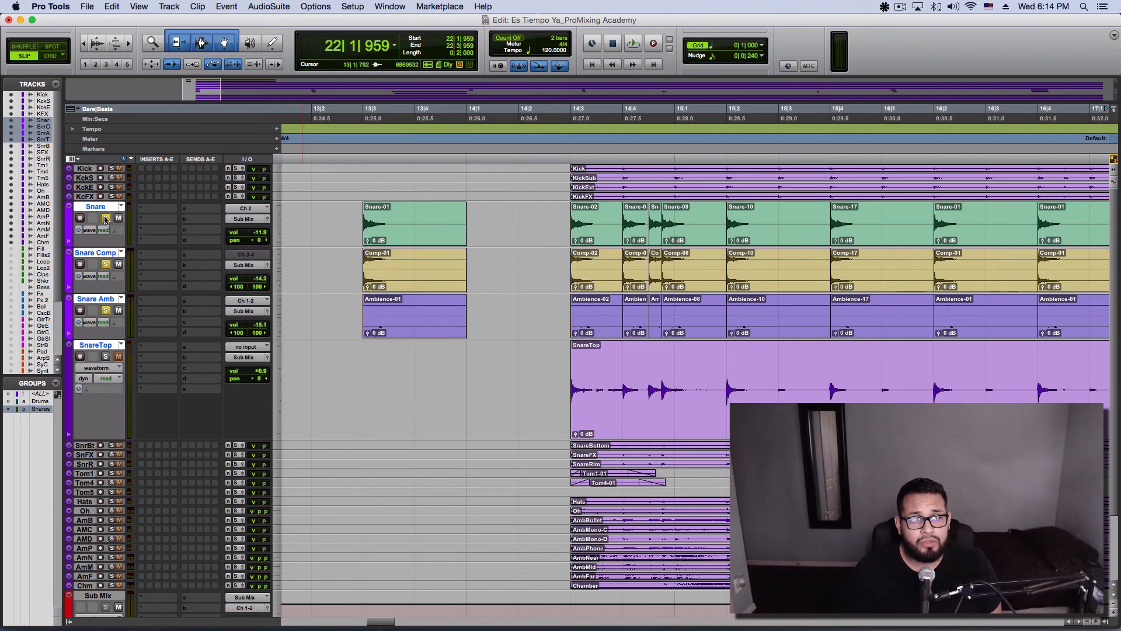
Activate the Drums group, solo its tracks and unsolo the three sample tracks of the Snares group.
{"action": "left_click", "coordinate": [45, 402]}
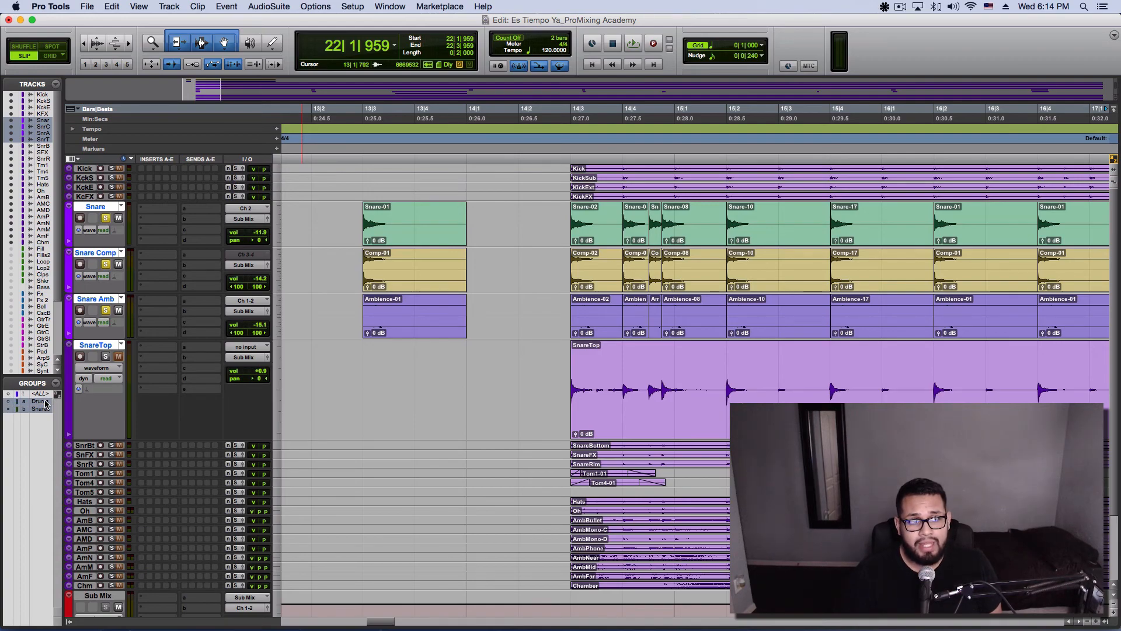
{"action": "left_click", "coordinate": [104, 357]}
{"action": "left_click", "coordinate": [105, 310]}
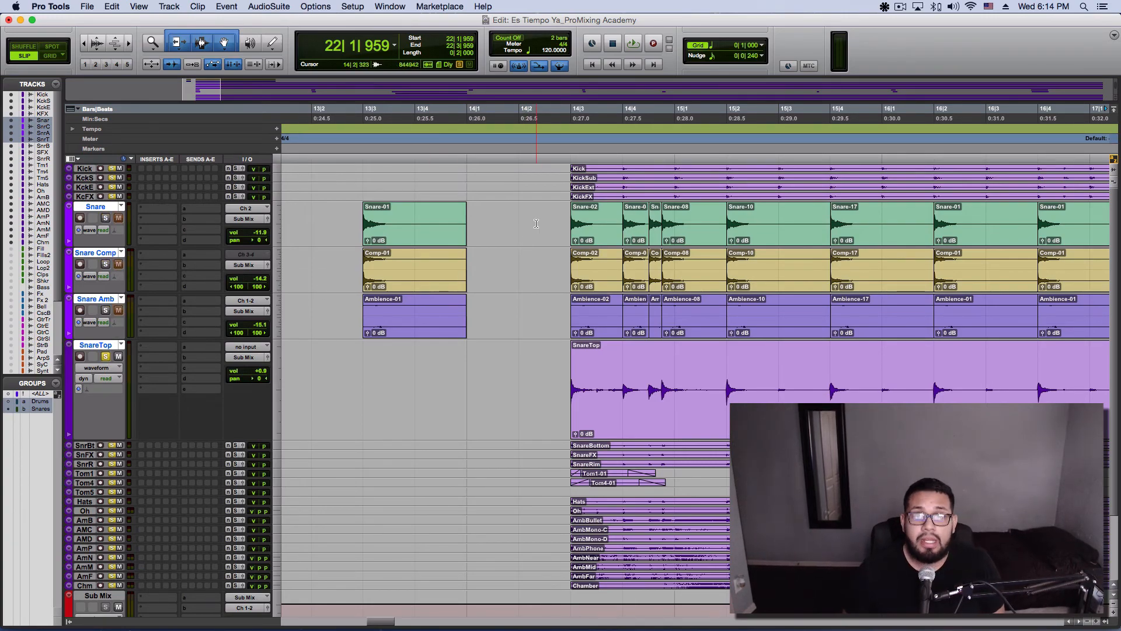
Lower the linked Snares group faders to -∞ in the Mix window and return to the Edit window.
{"action": "key", "text": "super+equal"}
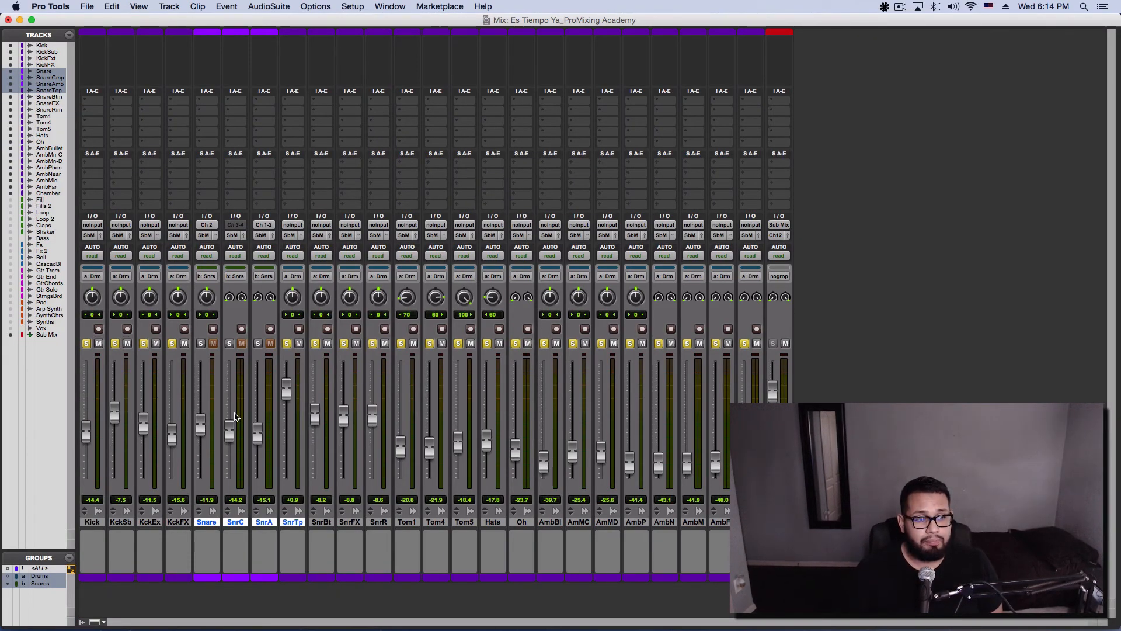
{"action": "left_click_drag", "start_coordinate": [200, 426], "coordinate": [202, 514]}
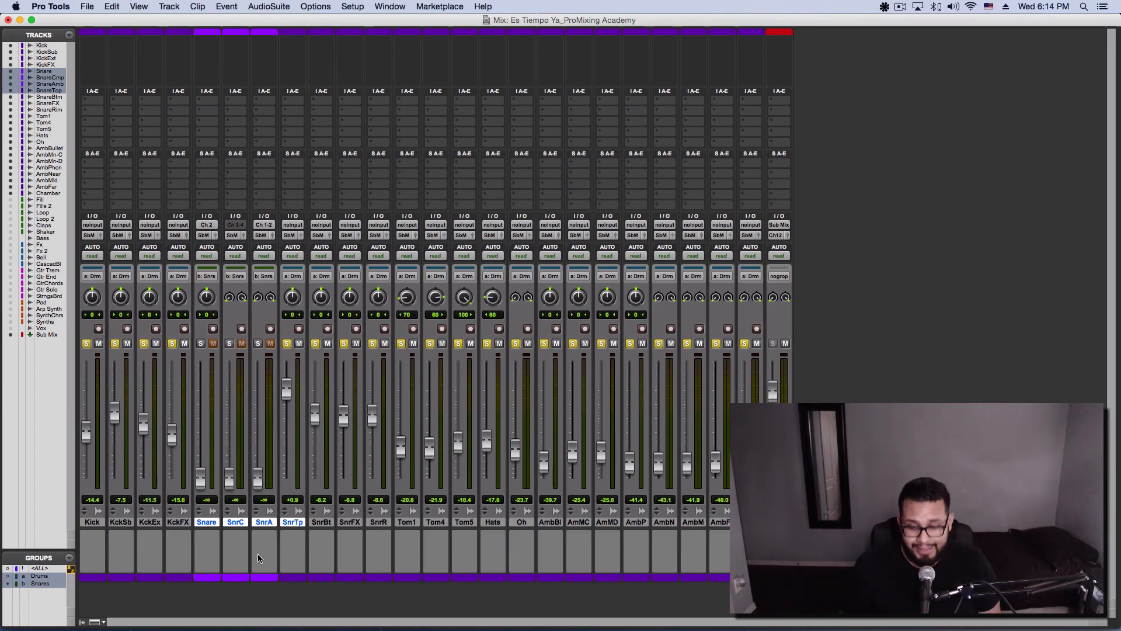
{"action": "key", "text": "super+equal"}
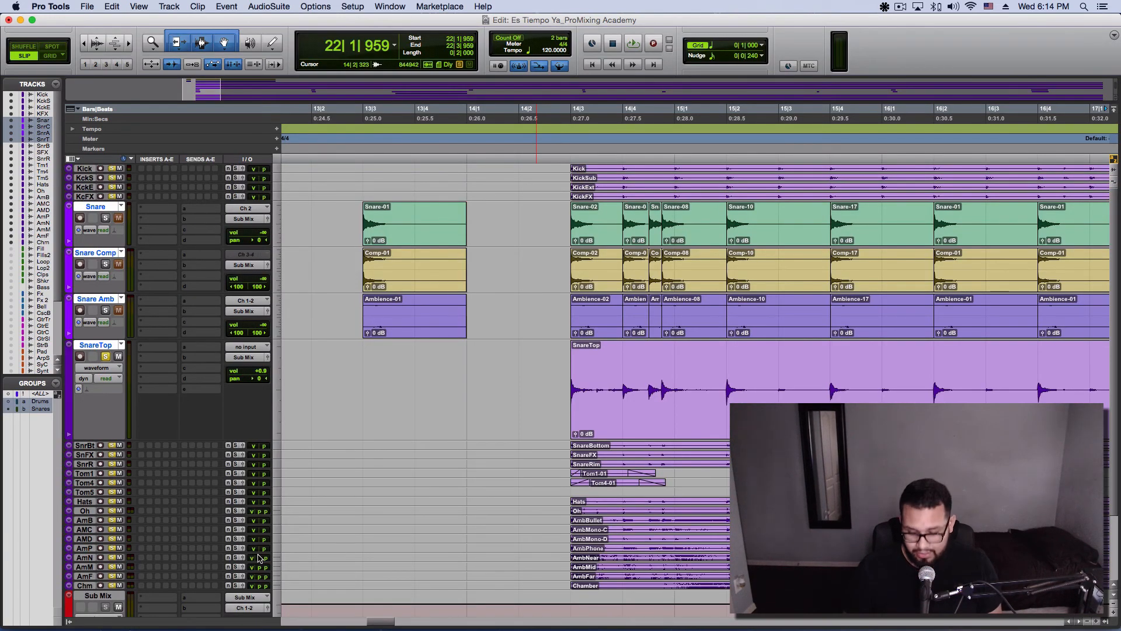
Place the edit cursor just before the first drum hit, at 14|2|042, and start playback with the mixer in view.
{"action": "scroll", "coordinate": [473, 418], "scroll_direction": "left", "scroll_amount": 5}
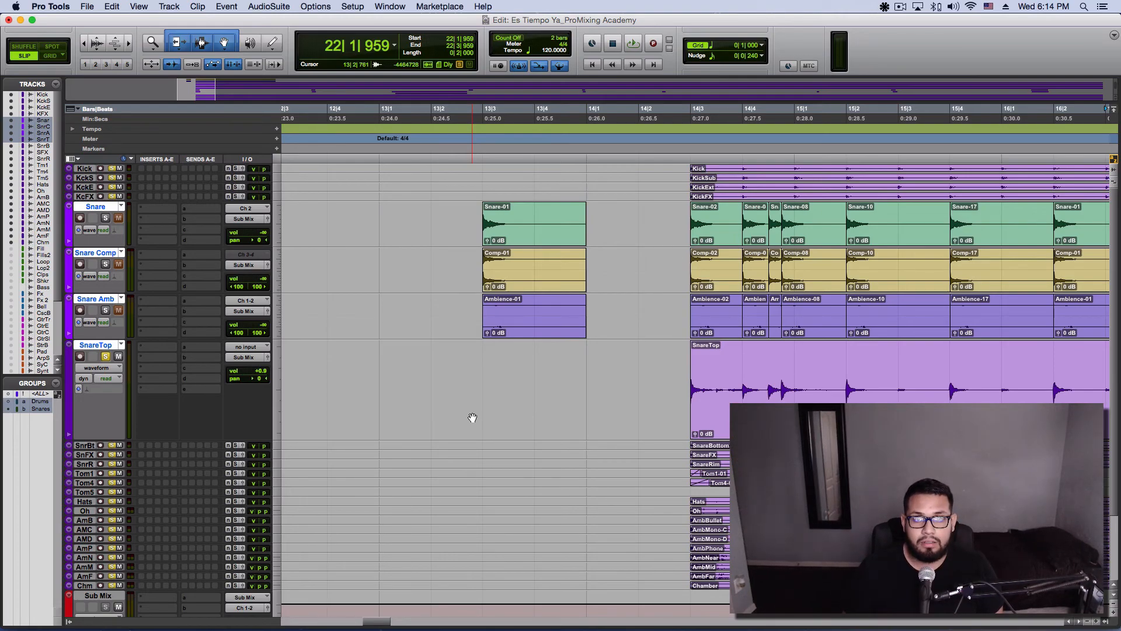
{"action": "left_click", "coordinate": [640, 221]}
{"action": "key", "text": "super+equal"}
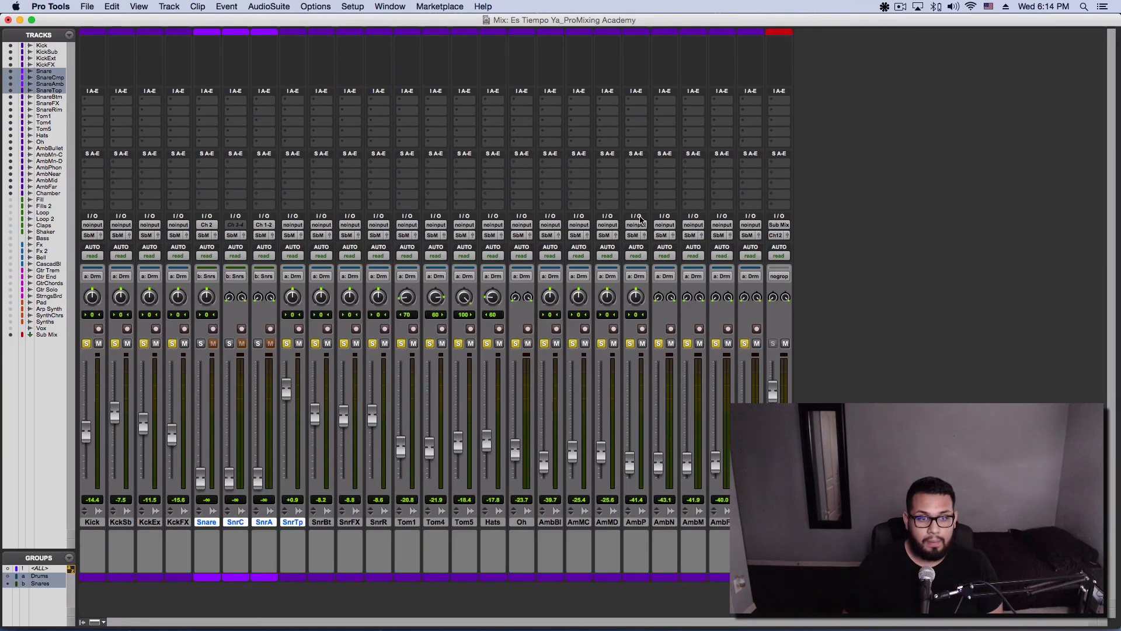
{"action": "key", "text": "space"}
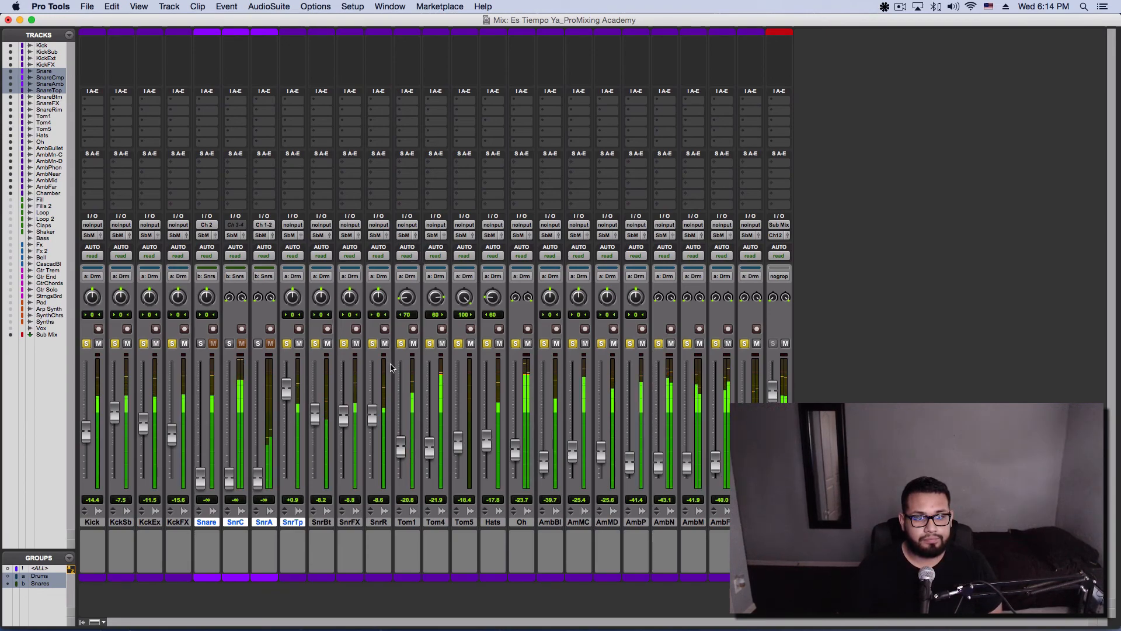
Solo the Snares group and raise its linked faders until the Snare track is at about -5.7 dB.
{"action": "left_click", "coordinate": [199, 345]}
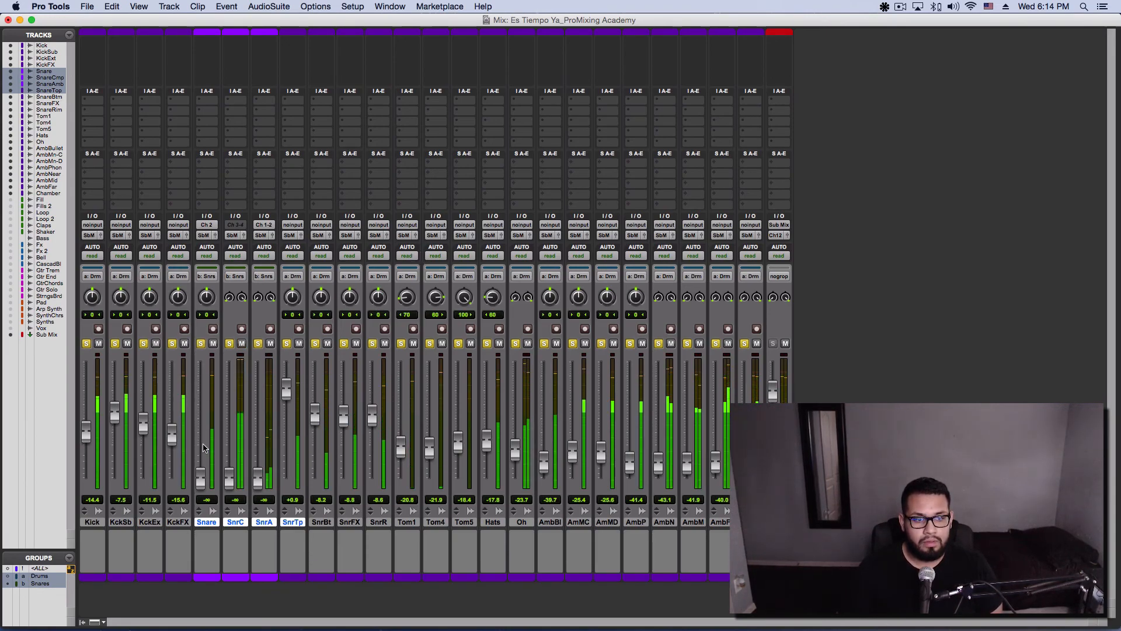
{"action": "left_click_drag", "start_coordinate": [200, 478], "coordinate": [200, 407]}
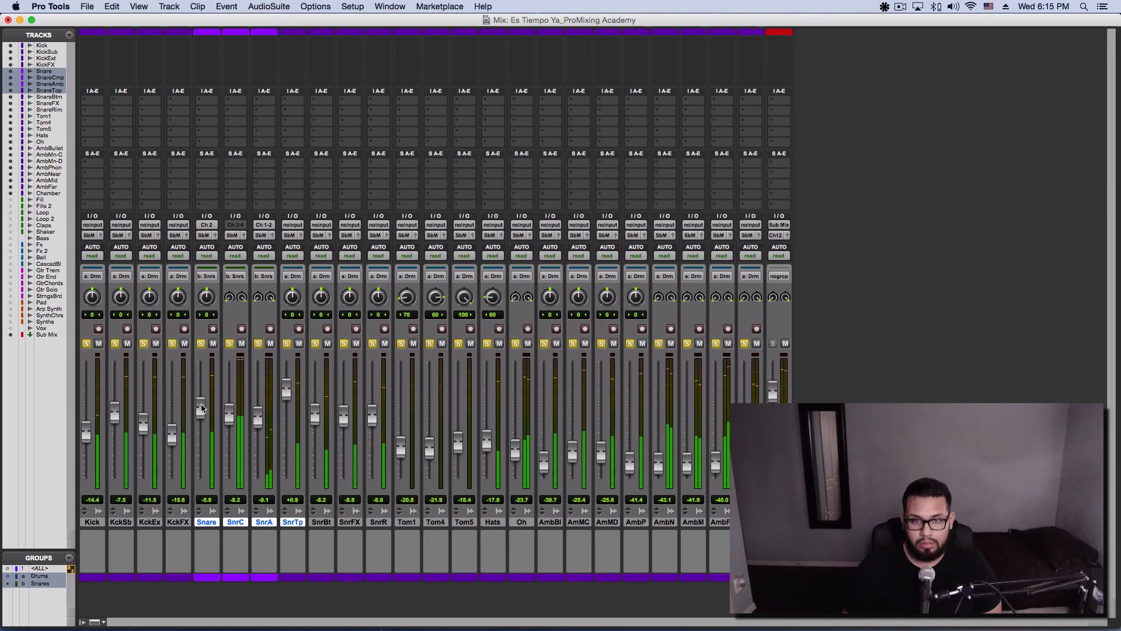
{"action": "key", "text": "super+equal"}
{"action": "key", "text": "super+equal"}
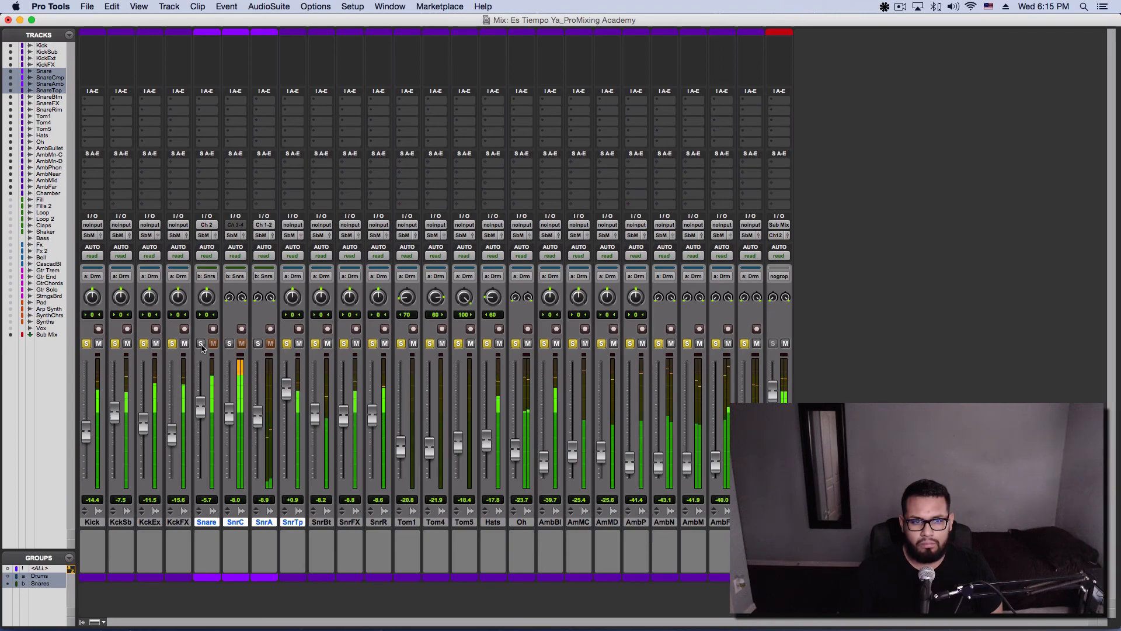
Compare the drums with and without the samples by toggling the Snares solo, leave it on, and return to the Edit window.
{"action": "left_click", "coordinate": [201, 344]}
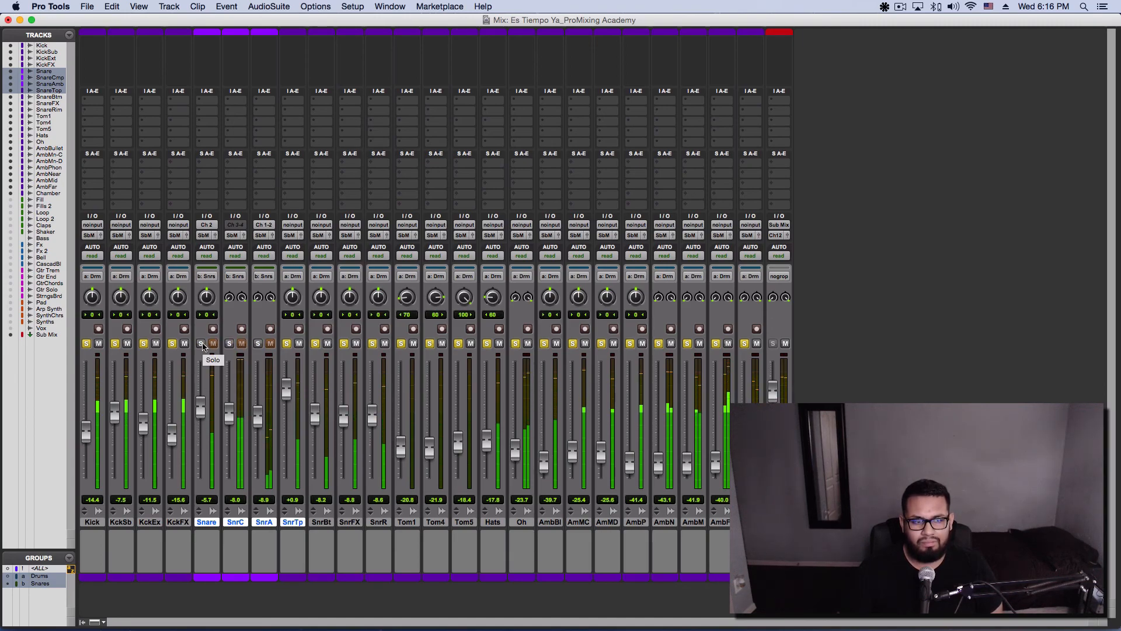
{"action": "left_click", "coordinate": [201, 343]}
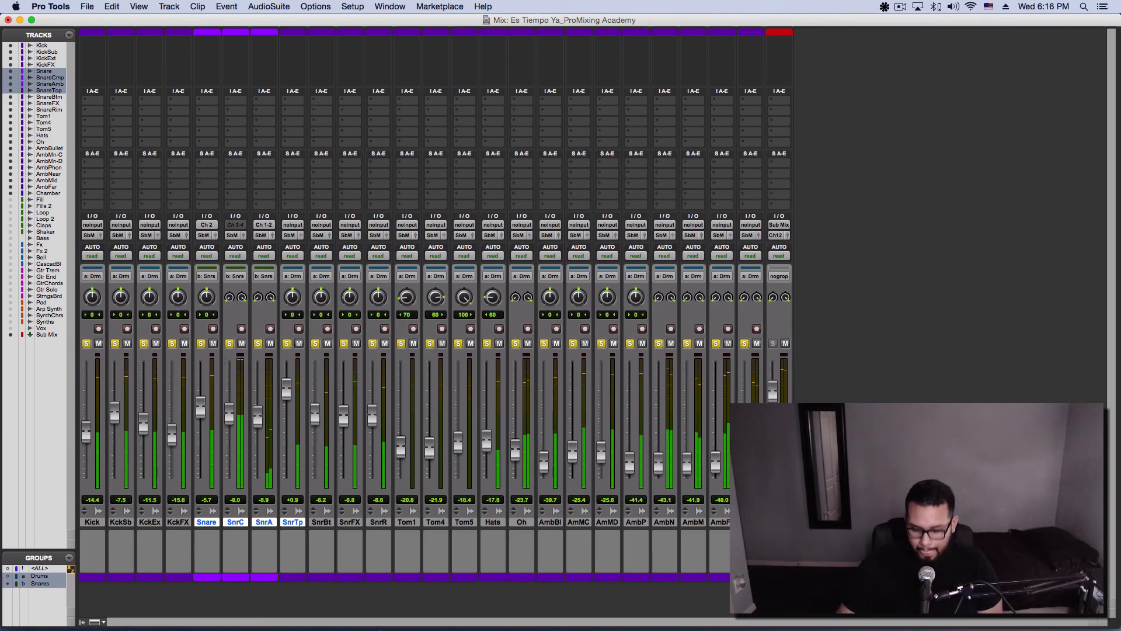
{"action": "key", "text": "super+equal"}
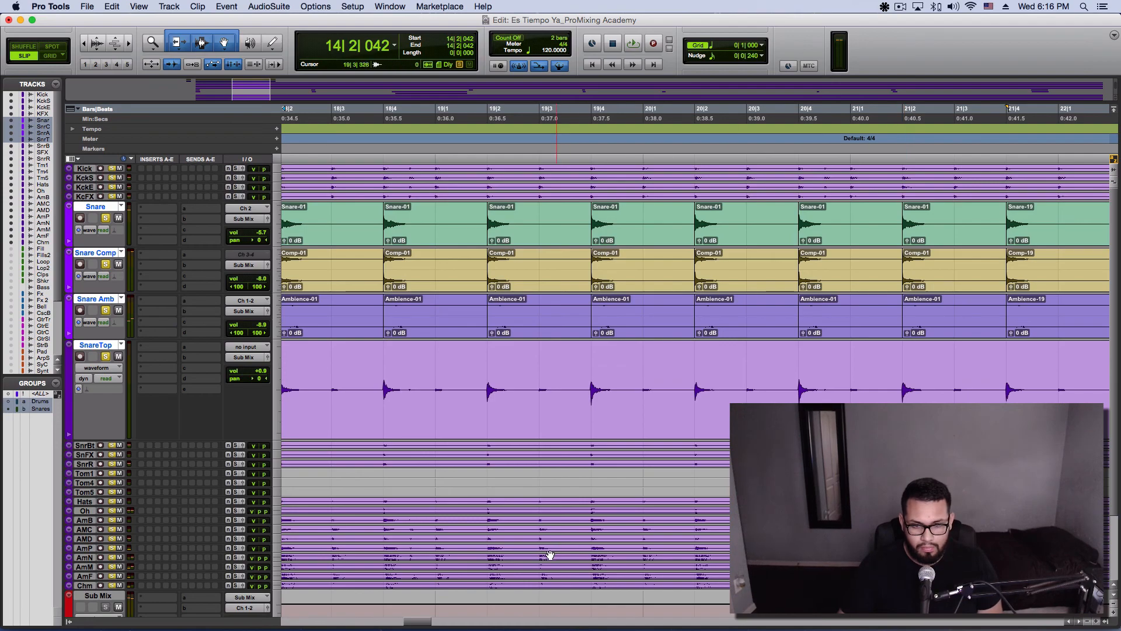